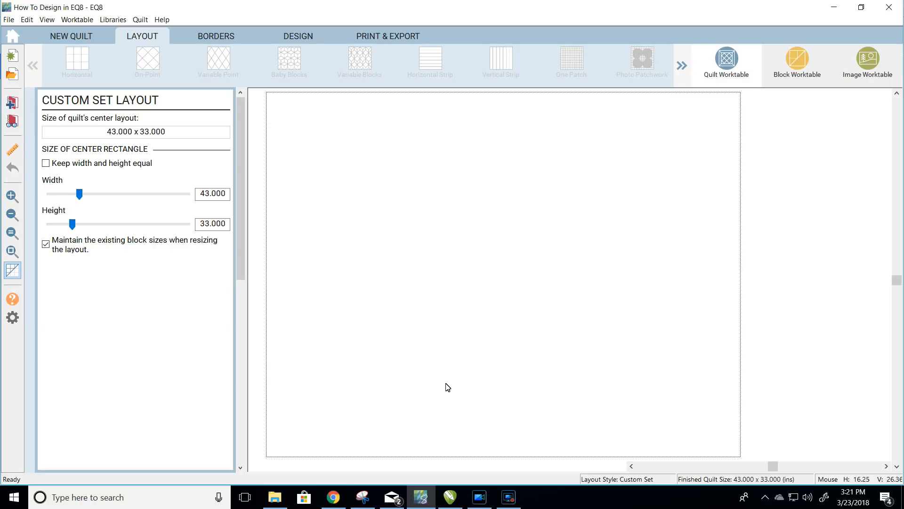
# - Add a first Long Horizontal border, 1 inch wide on all sides, around the moose panel
pyautogui.click(213, 41)
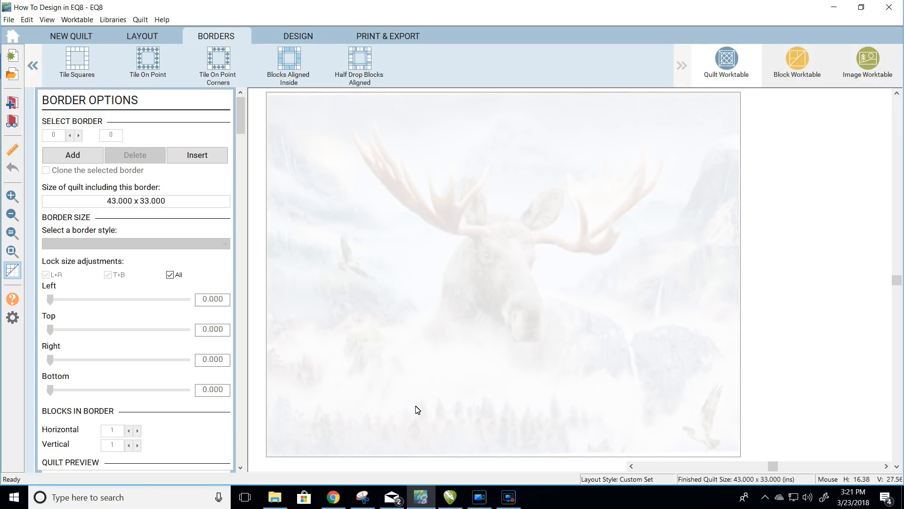
pyautogui.click(73, 155)
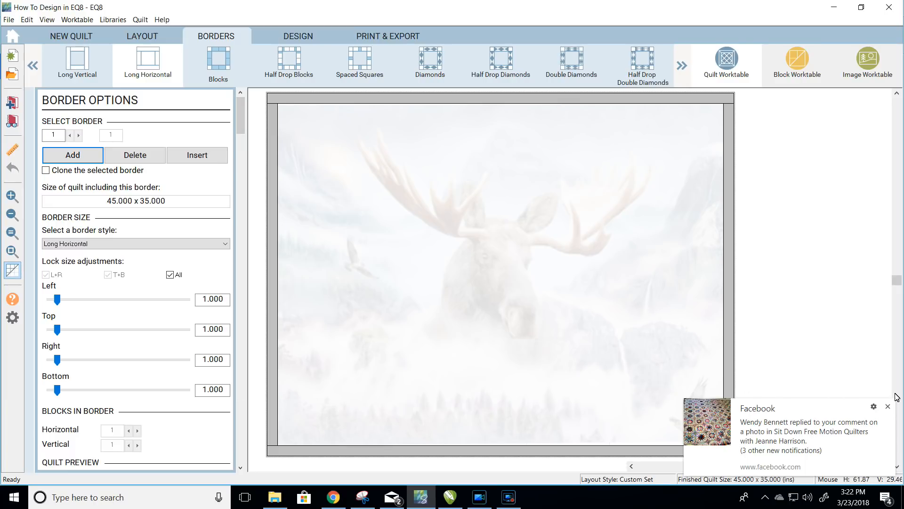
pyautogui.click(888, 407)
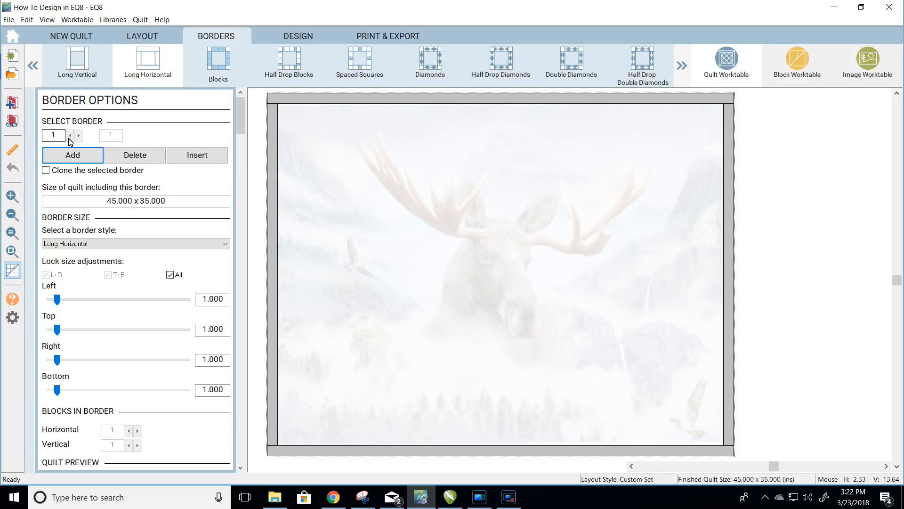
# - Add a second border 2 inches wide and a third border 3 inches wide on all sides
pyautogui.click(76, 160)
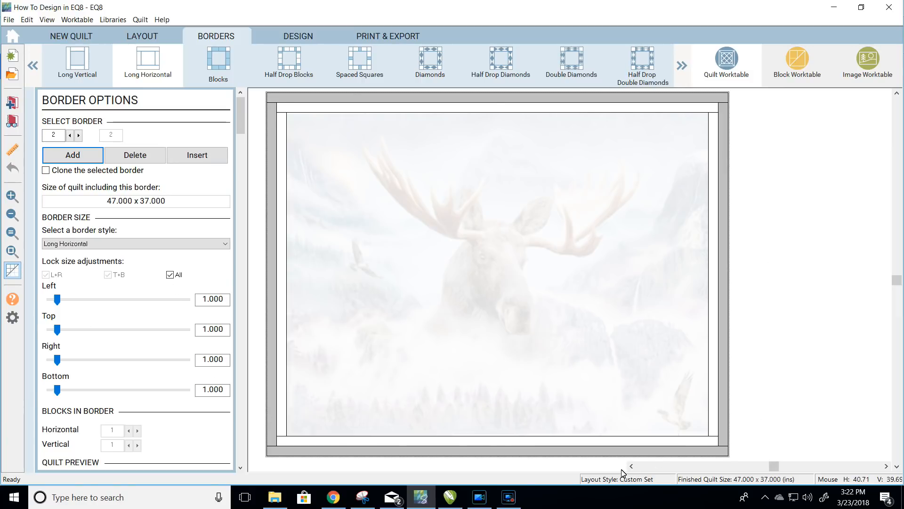
pyautogui.moveTo(57, 300); pyautogui.dragTo(64, 301)
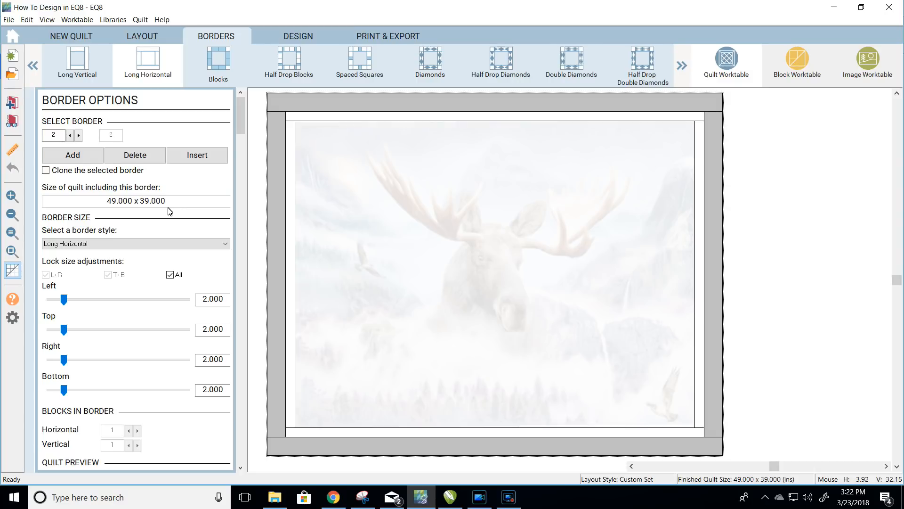
pyautogui.click(74, 155)
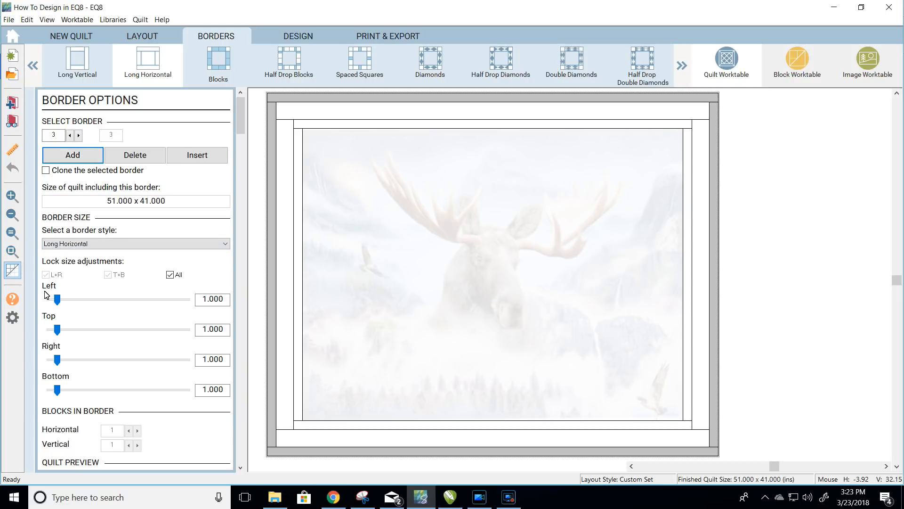
pyautogui.moveTo(57, 299); pyautogui.dragTo(75, 307)
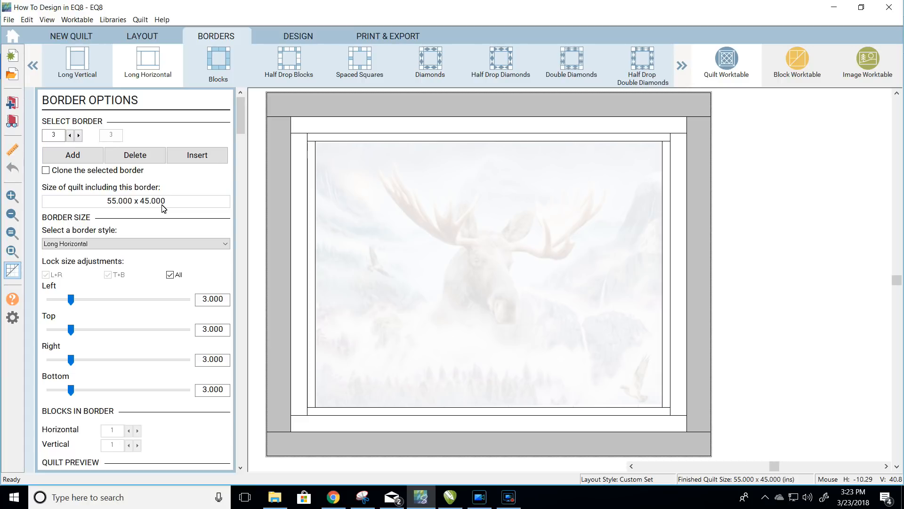
# - Add a fourth border with the all-sides size lock off, 0 inches at left and right and 1 inch at top and bottom
pyautogui.click(72, 156)
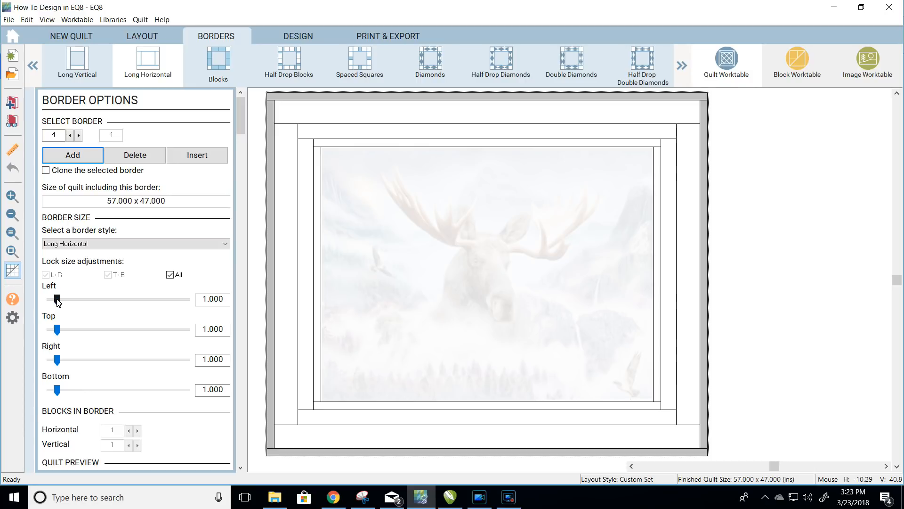
pyautogui.moveTo(58, 300); pyautogui.dragTo(43, 304)
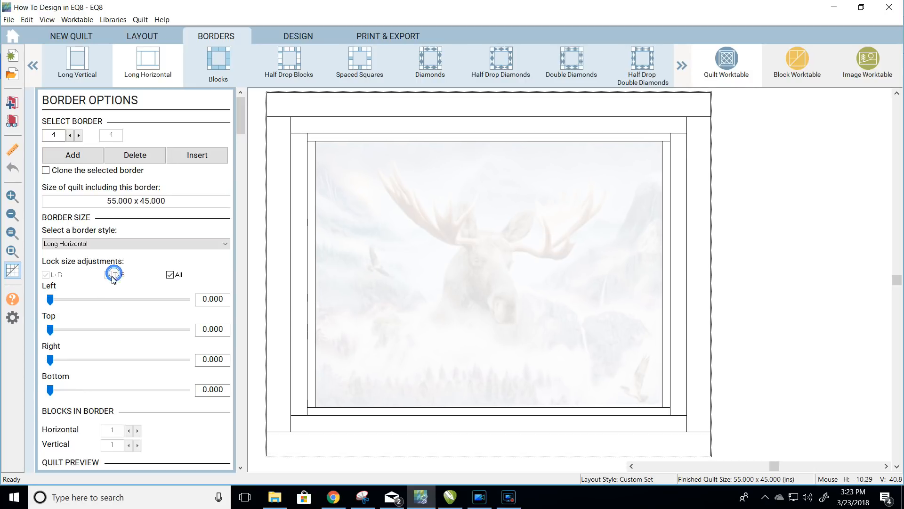
pyautogui.click(171, 274)
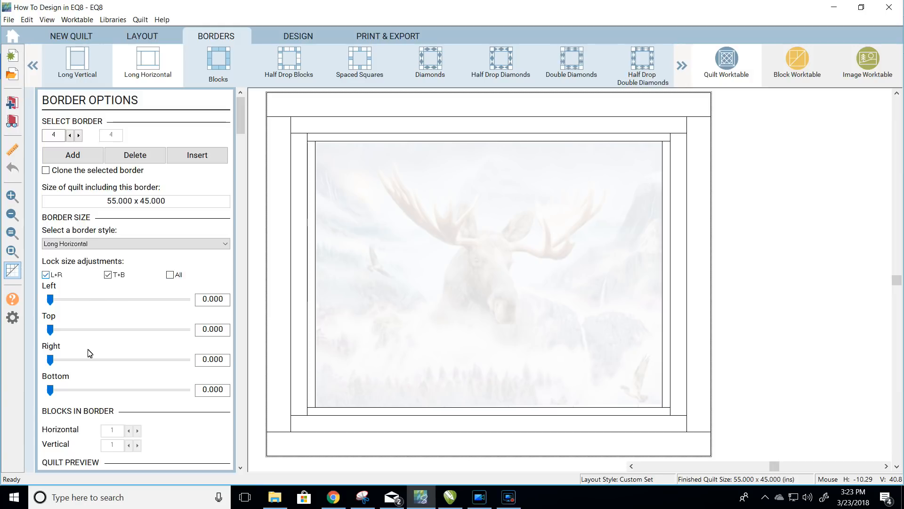
pyautogui.moveTo(52, 330); pyautogui.dragTo(60, 334)
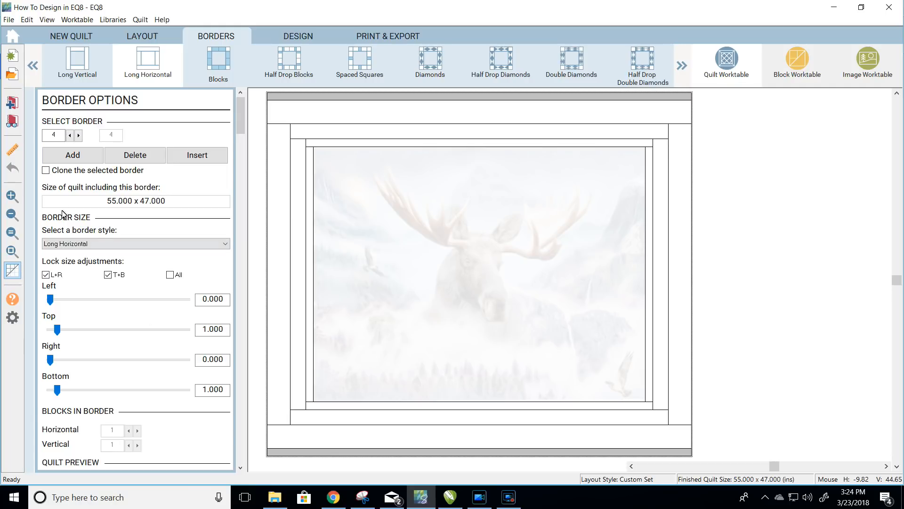
# - Add a fifth border, 0 inches at left and right and 8 inches at top and bottom
pyautogui.click(63, 159)
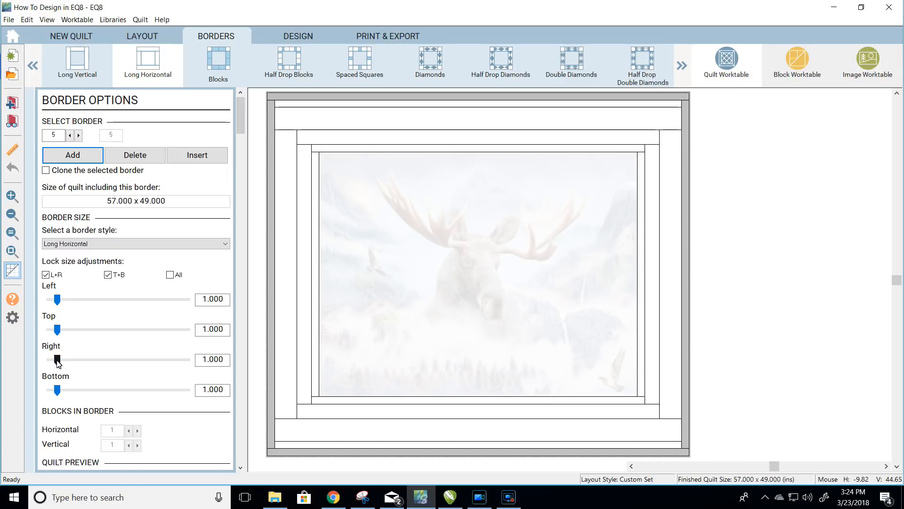
pyautogui.moveTo(56, 361); pyautogui.dragTo(40, 362)
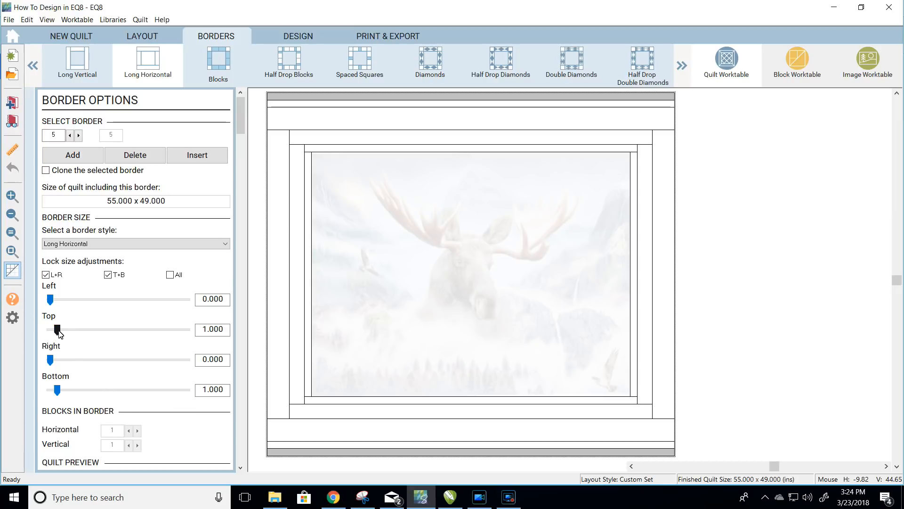
pyautogui.moveTo(58, 329); pyautogui.dragTo(105, 335)
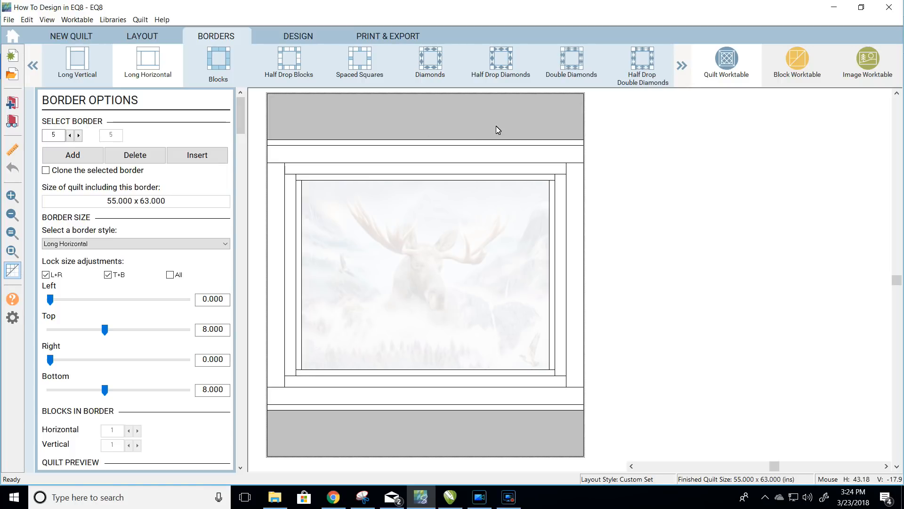
# - Change the fifth border's style to Blocks with 5 horizontal blocks
pyautogui.click(218, 62)
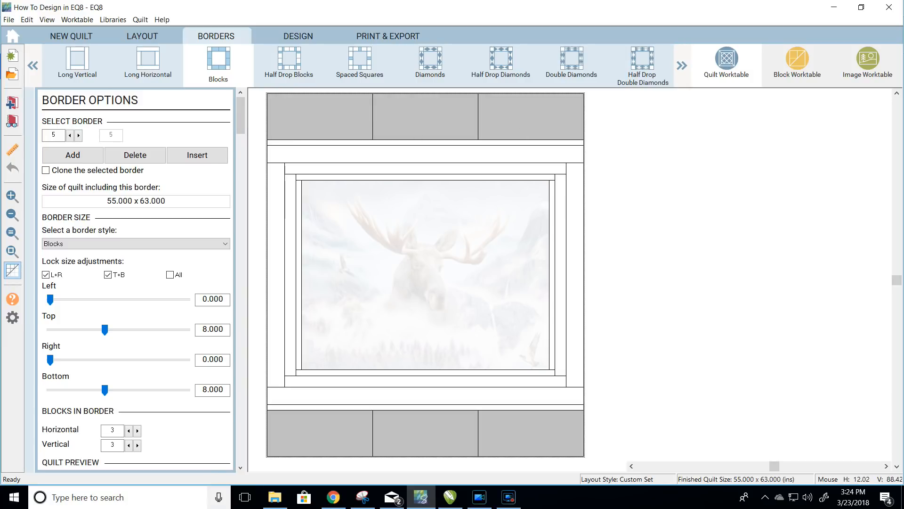
pyautogui.click(138, 431)
pyautogui.click(138, 431)
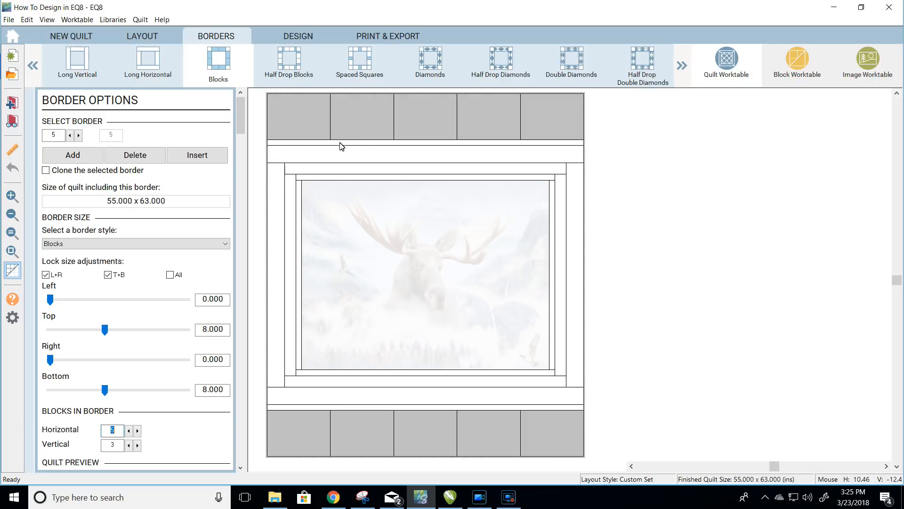
# - Add a sixth border 1 inch at top and bottom, with left and right unlocked and each set to 0
pyautogui.click(73, 156)
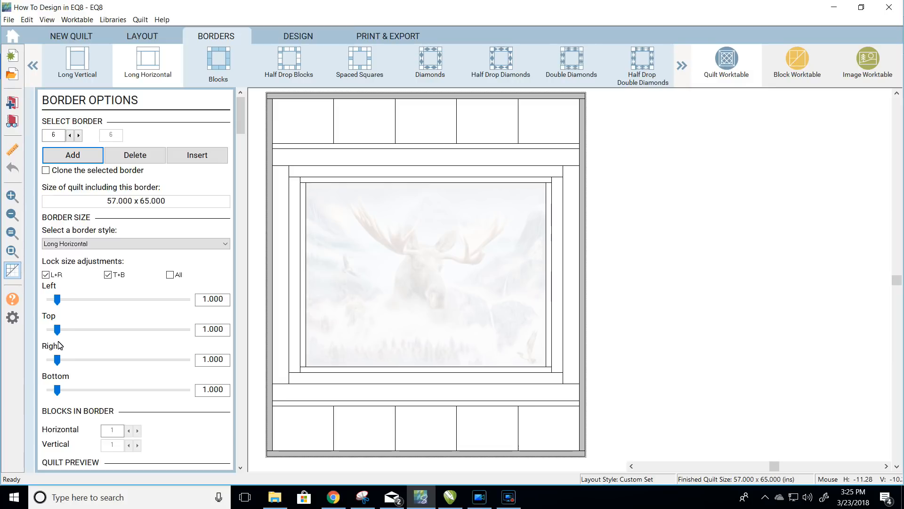
pyautogui.click(46, 275)
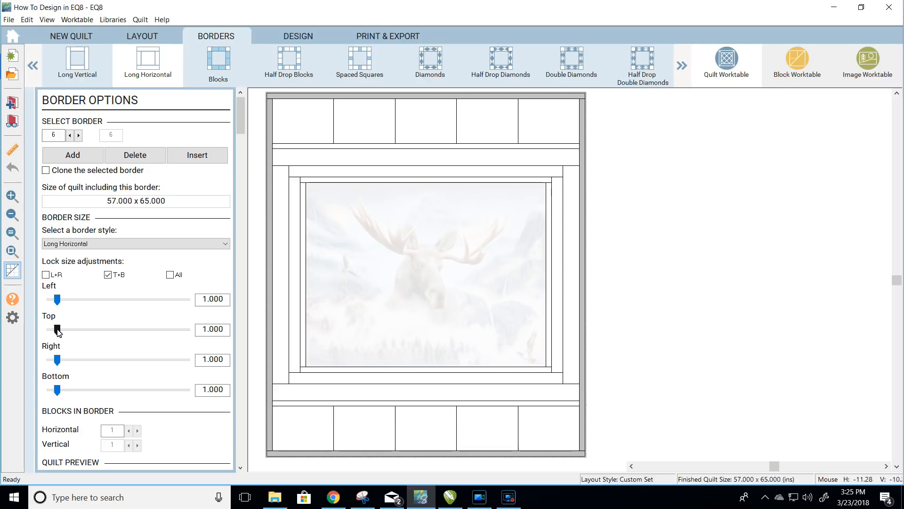
pyautogui.moveTo(59, 301); pyautogui.dragTo(36, 300)
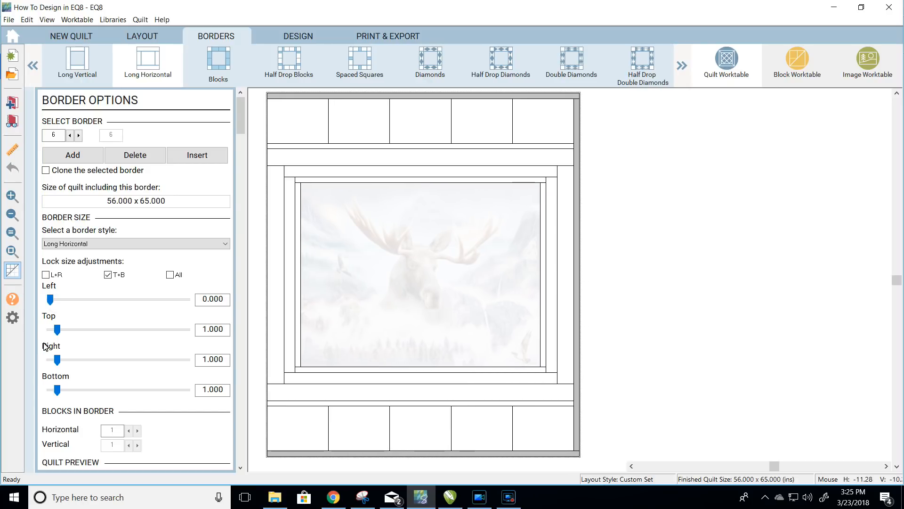
pyautogui.moveTo(57, 360); pyautogui.dragTo(29, 359)
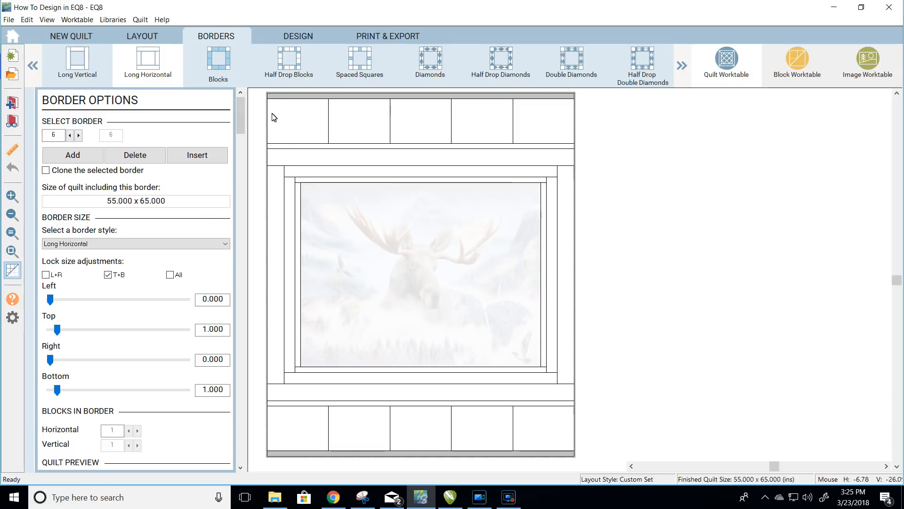
# - Add a seventh border, 3 inches at top and bottom and 0 inches at left and right
pyautogui.click(78, 136)
pyautogui.click(79, 155)
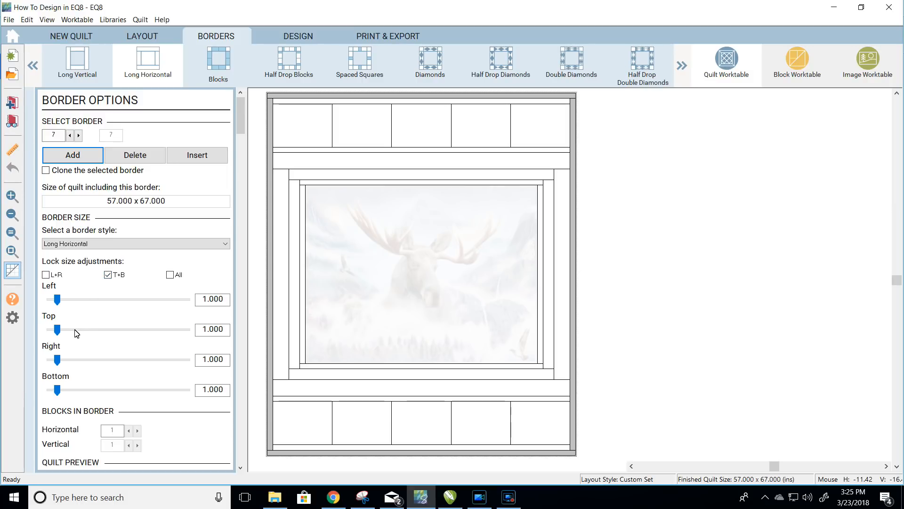
pyautogui.moveTo(57, 329); pyautogui.dragTo(71, 332)
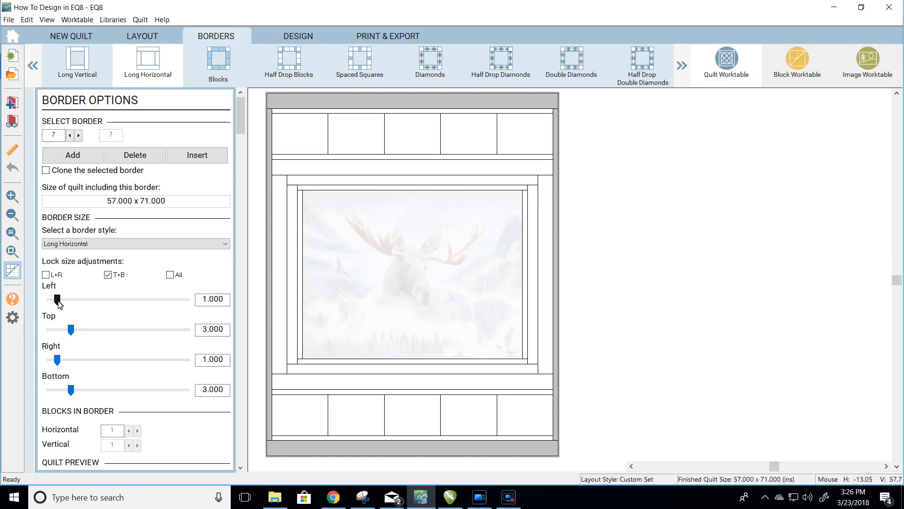
pyautogui.moveTo(59, 304); pyautogui.dragTo(49, 302)
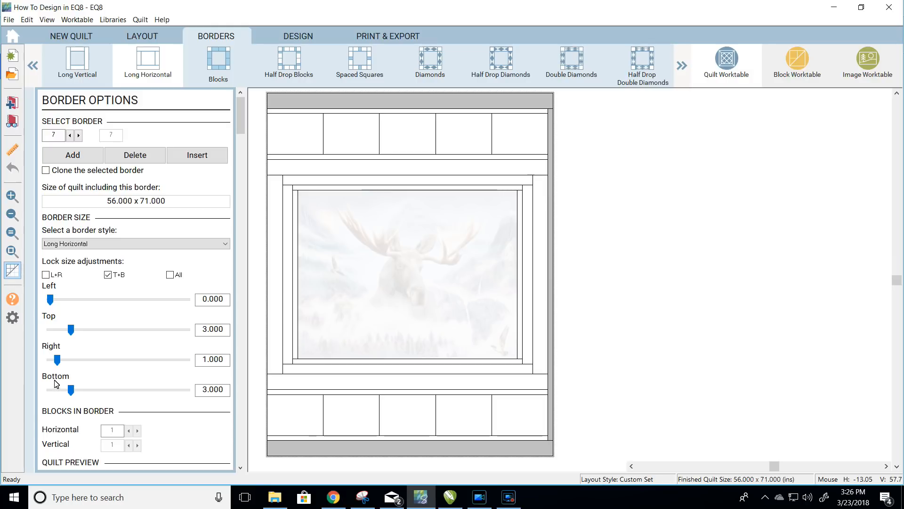
pyautogui.moveTo(57, 360); pyautogui.dragTo(50, 360)
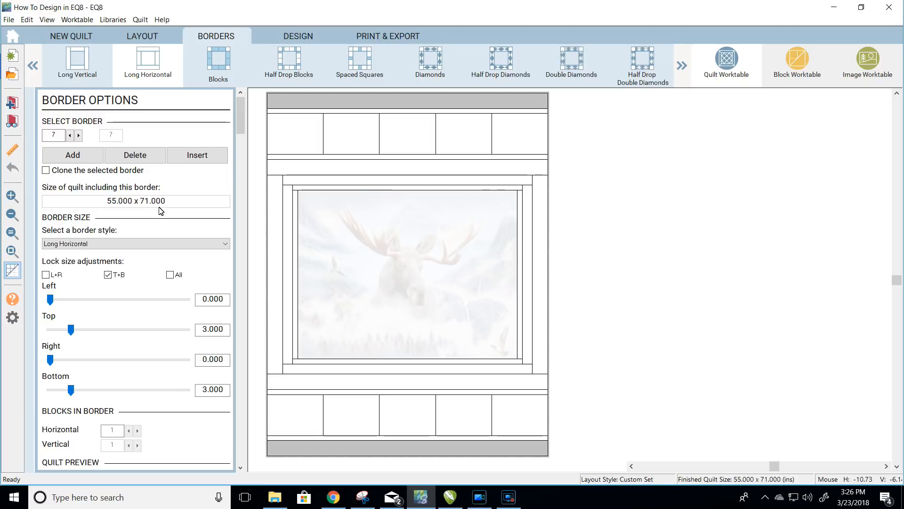
# - Add an eighth border with all sides locked to 0.25 inch, and move on to designing the quilt
pyautogui.click(66, 161)
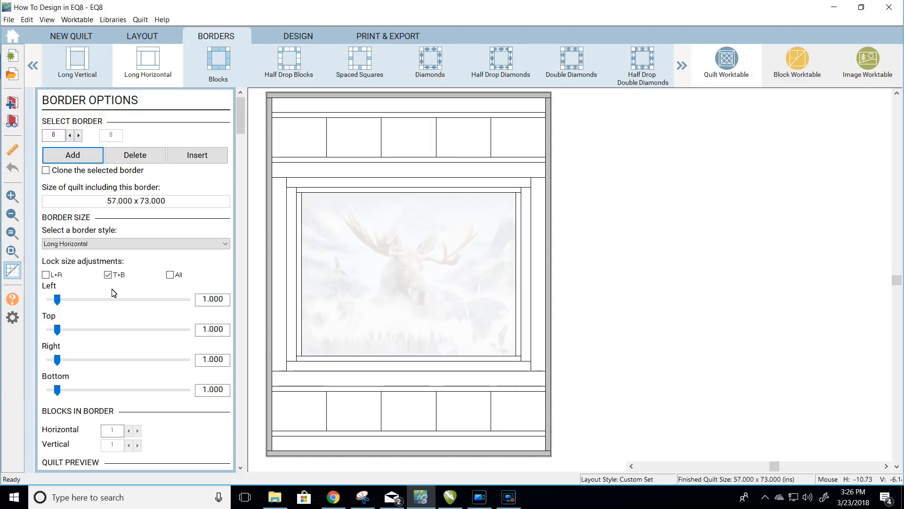
pyautogui.click(172, 277)
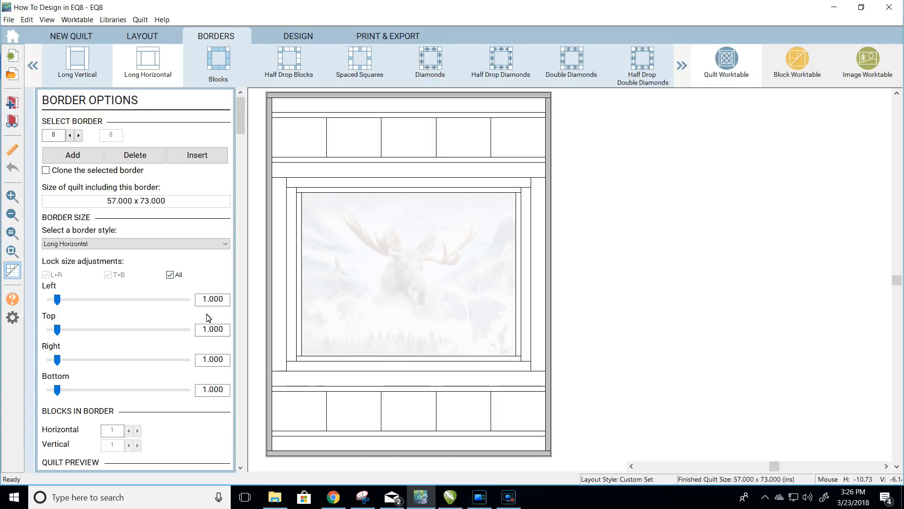
pyautogui.click(58, 302)
pyautogui.moveTo(58, 302); pyautogui.dragTo(52, 300)
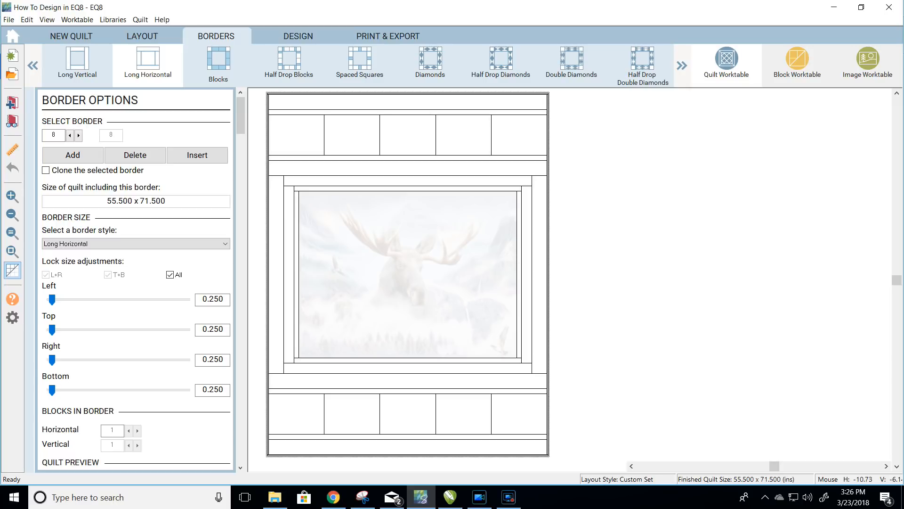
pyautogui.click(298, 40)
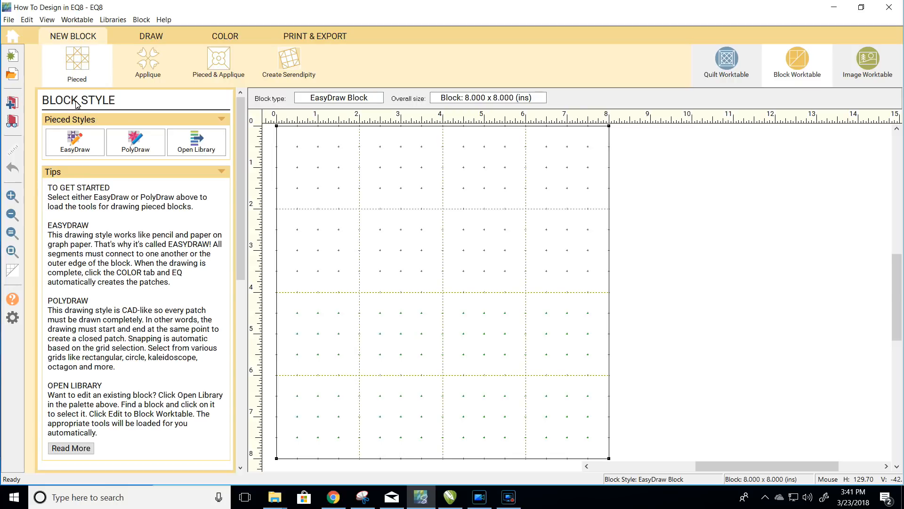
# - Start an EasyDraw block and draw a diamond with lines joining the midpoints of the 8-inch block's four sides
pyautogui.click(75, 147)
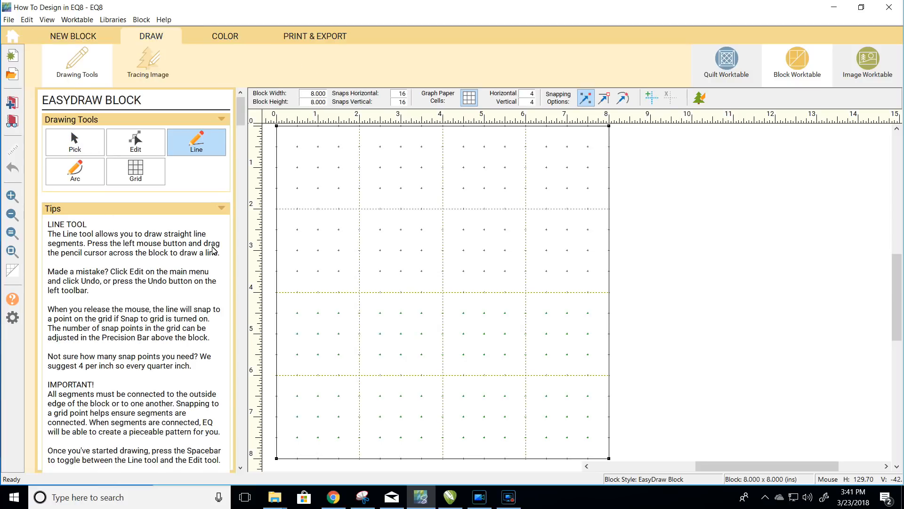
pyautogui.click(196, 143)
pyautogui.moveTo(278, 294)
pyautogui.mouseDown()
pyautogui.moveTo(434, 154)
pyautogui.moveTo(442, 126)
pyautogui.moveTo(610, 293)
pyautogui.mouseUp()
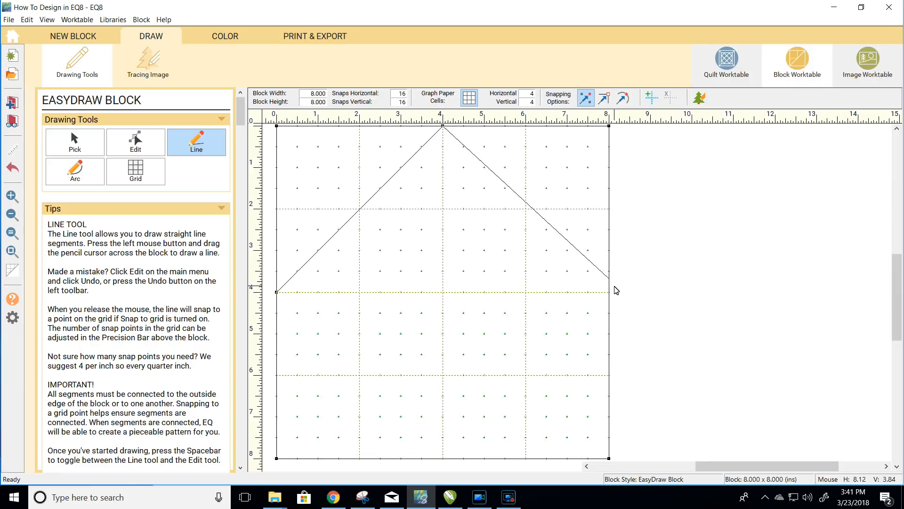
pyautogui.moveTo(610, 293)
pyautogui.mouseDown()
pyautogui.moveTo(521, 401)
pyautogui.moveTo(440, 461)
pyautogui.moveTo(454, 466)
pyautogui.moveTo(446, 469)
pyautogui.moveTo(315, 317)
pyautogui.moveTo(277, 293)
pyautogui.mouseUp()
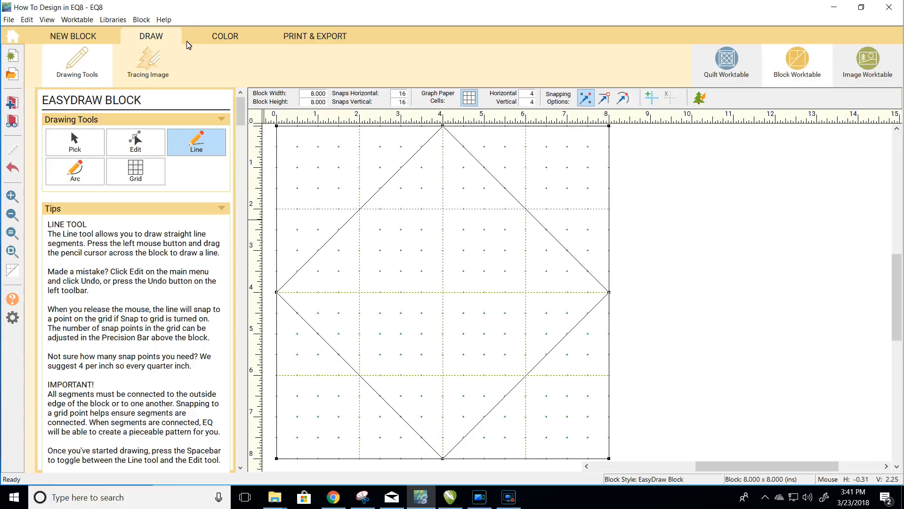
# - Paint the block's four corner triangles with the dark red woven fabric and the centre diamond with the purple circle-print fabric
pyautogui.click(226, 38)
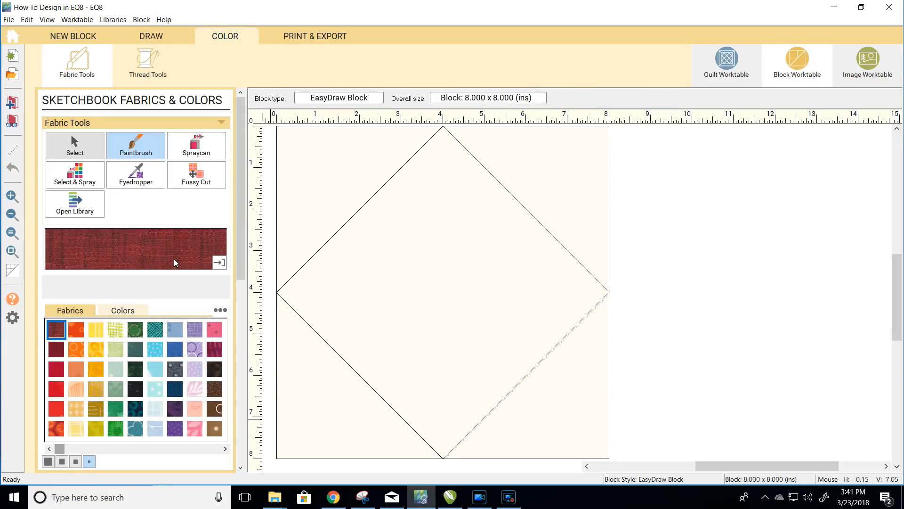
pyautogui.click(336, 175)
pyautogui.click(525, 162)
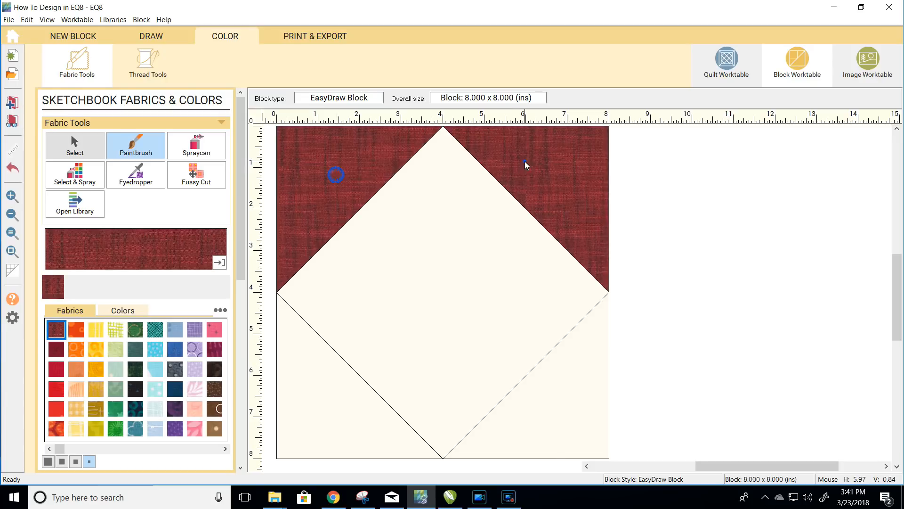
pyautogui.click(556, 392)
pyautogui.click(398, 436)
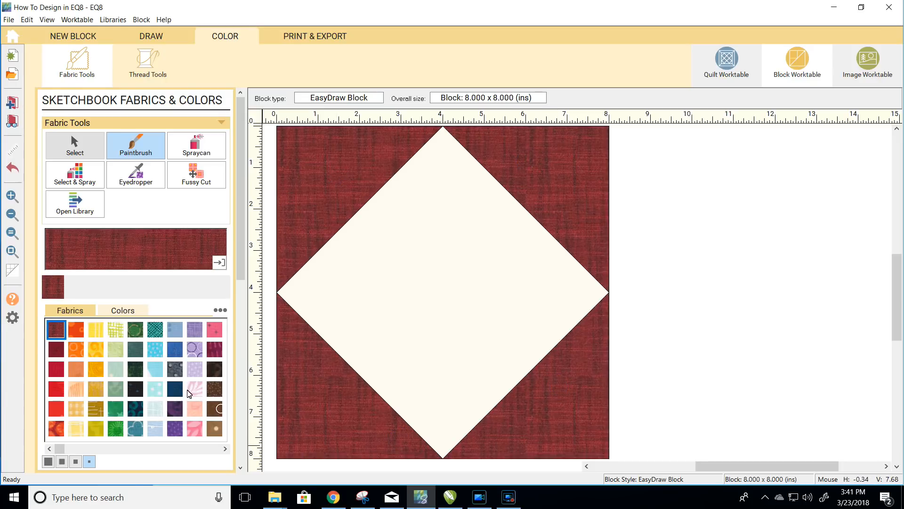
pyautogui.click(195, 349)
pyautogui.click(427, 300)
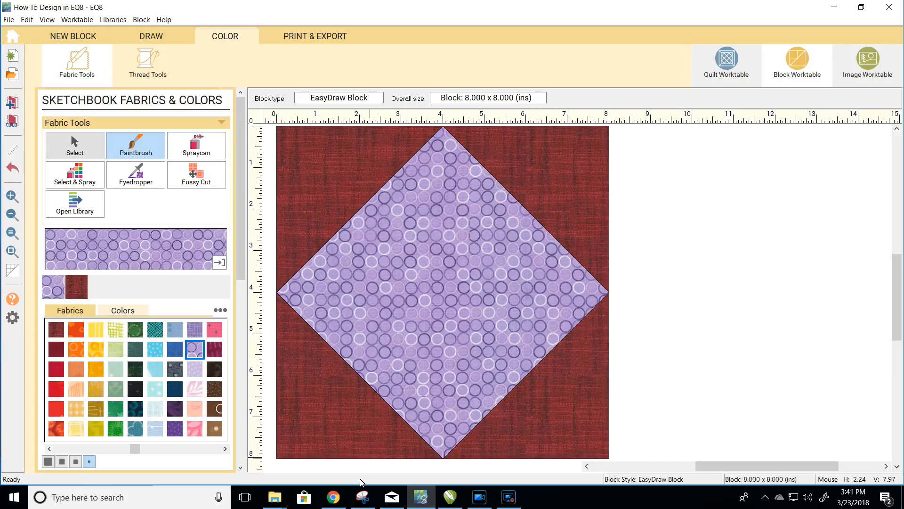
# - Repaint the block's centre diamond with the green starburst fabric and add the block to the project sketchbook
pyautogui.click(116, 428)
pyautogui.click(461, 285)
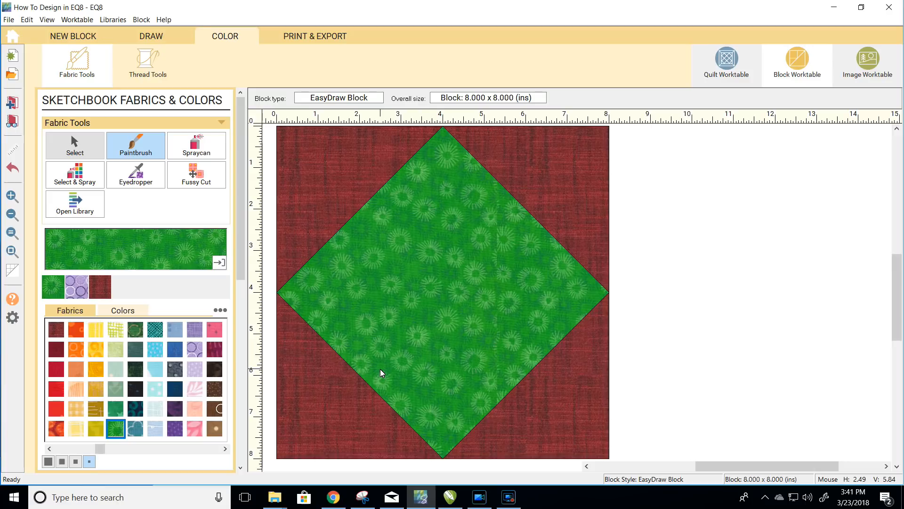
pyautogui.click(225, 449)
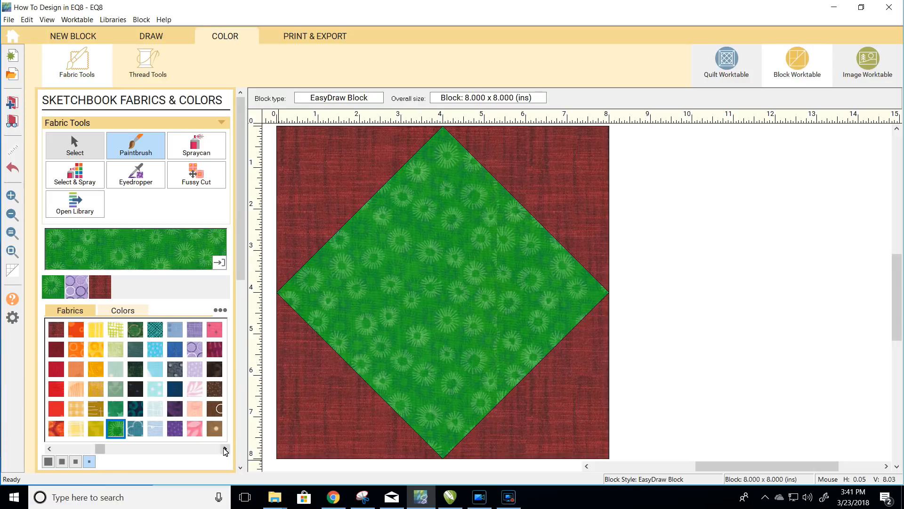
pyautogui.click(226, 449)
pyautogui.click(224, 448)
pyautogui.moveTo(106, 448); pyautogui.dragTo(206, 460)
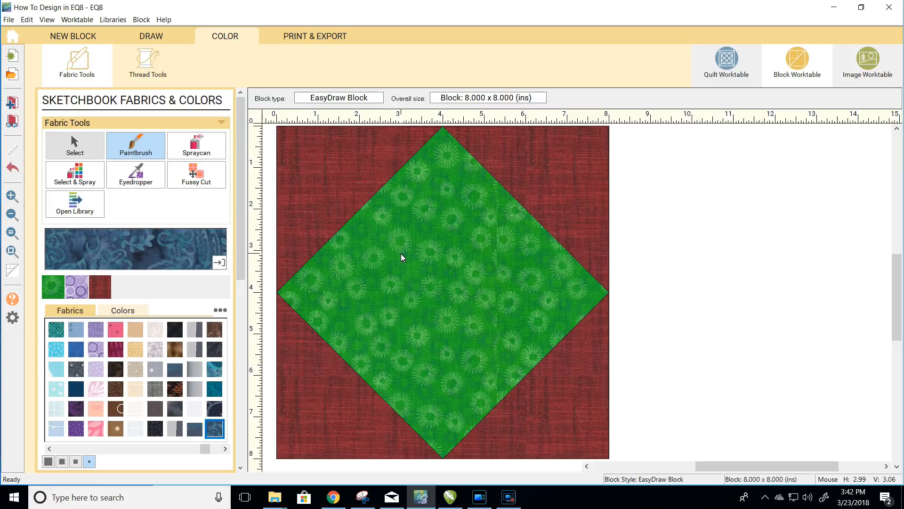
pyautogui.click(13, 108)
# - Change the quilt's second border, 2 inches wide around the moose panel, to the Corner Blocks style and return to setting blocks in the design
pyautogui.click(728, 67)
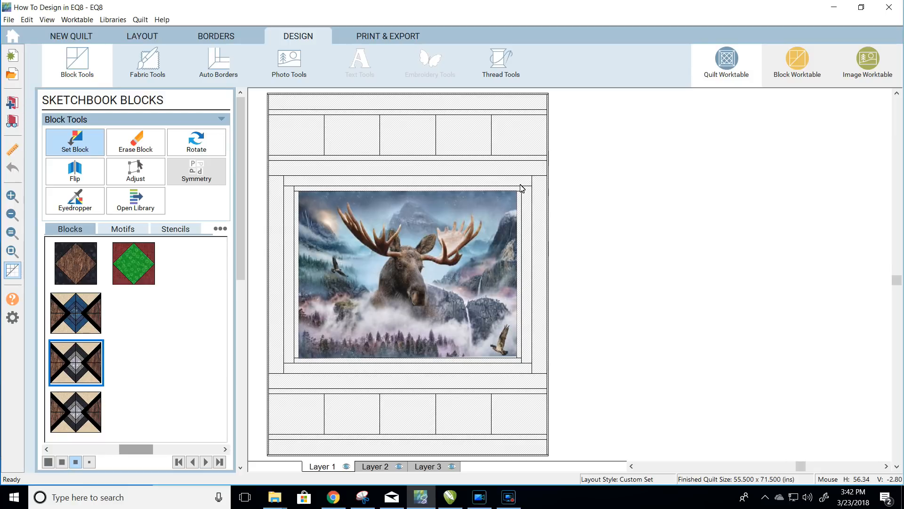
pyautogui.click(215, 71)
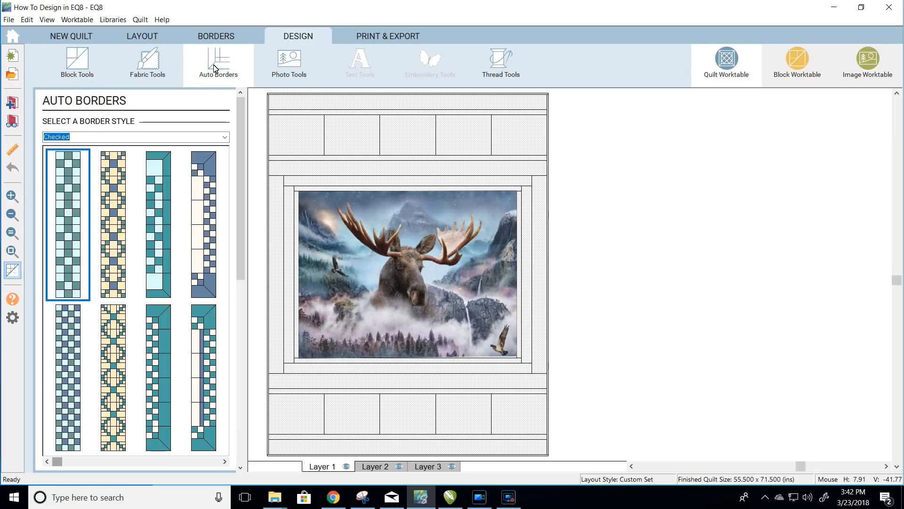
pyautogui.click(201, 36)
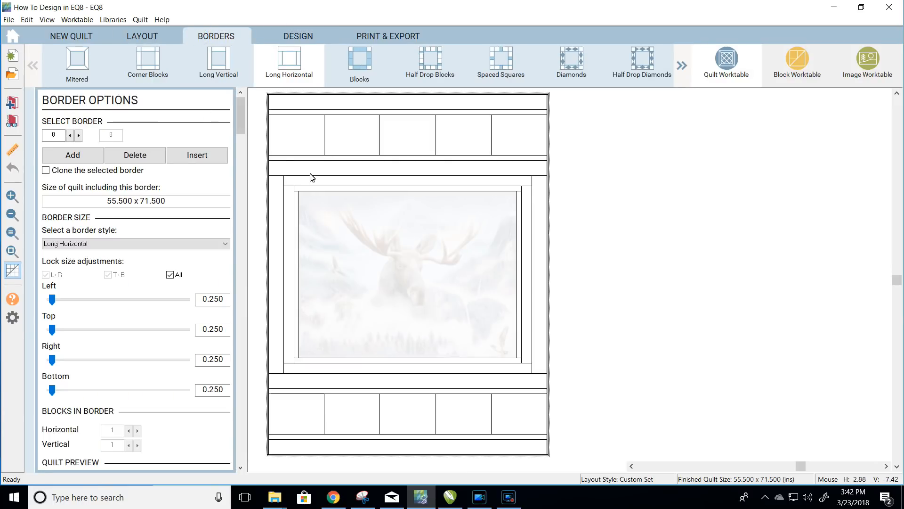
pyautogui.click(289, 171)
pyautogui.click(293, 182)
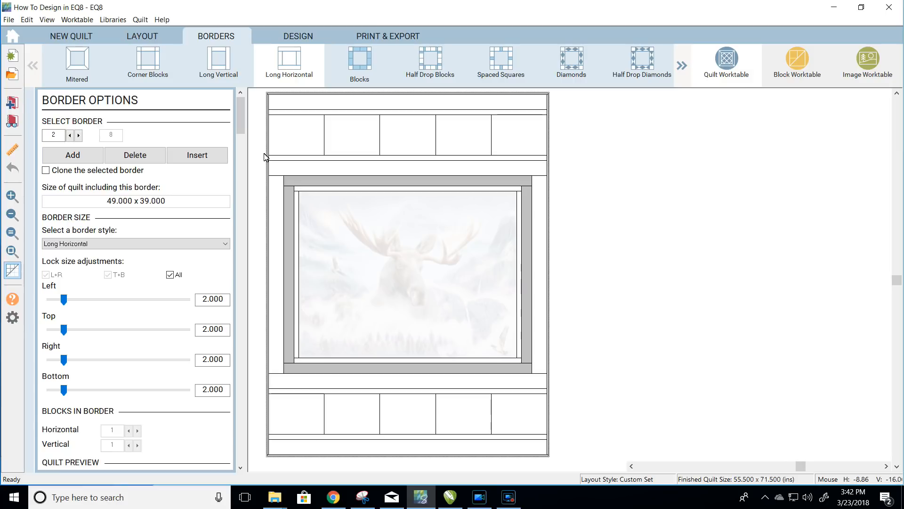
pyautogui.click(152, 70)
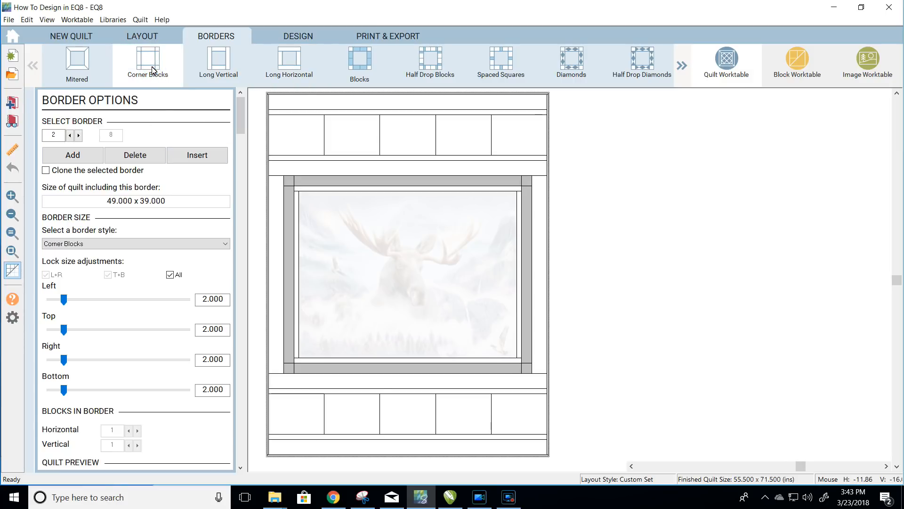
pyautogui.click(292, 42)
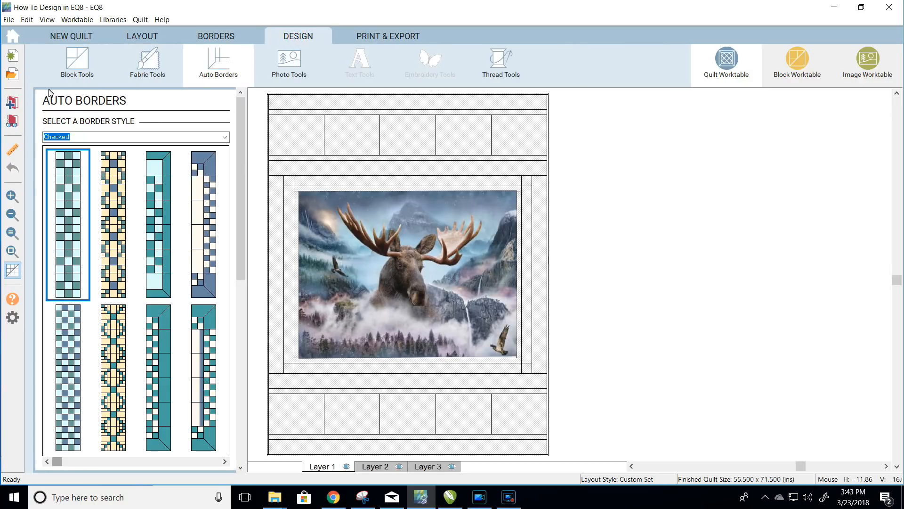
pyautogui.click(137, 71)
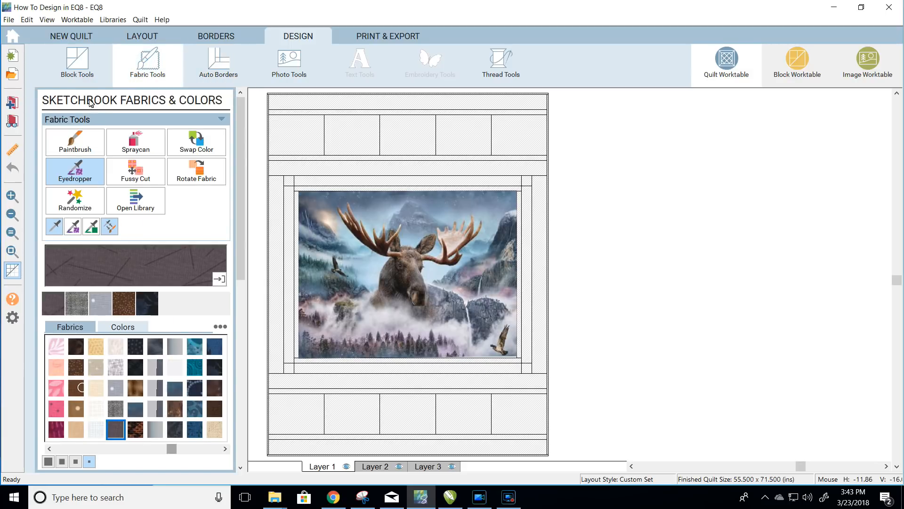
pyautogui.click(94, 79)
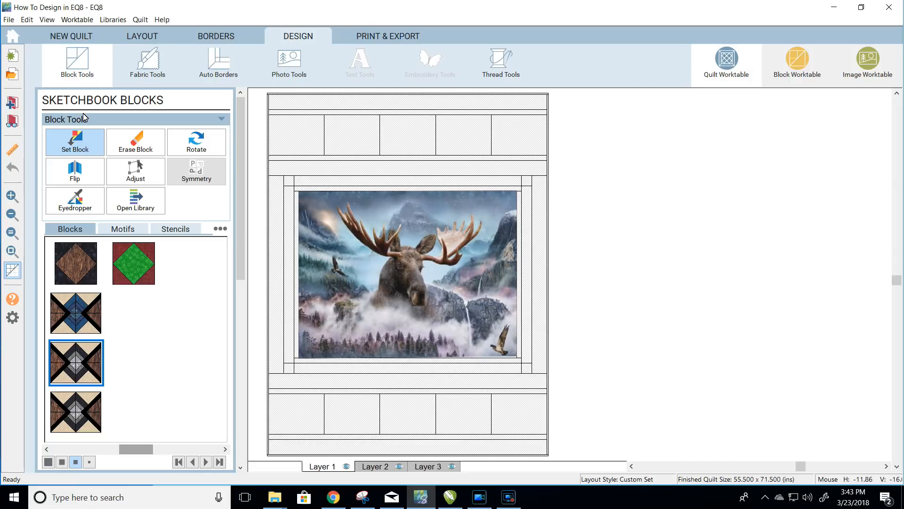
# - Set the green-and-red diamond block in the upper-left corner square of the second border
pyautogui.click(129, 274)
pyautogui.click(289, 183)
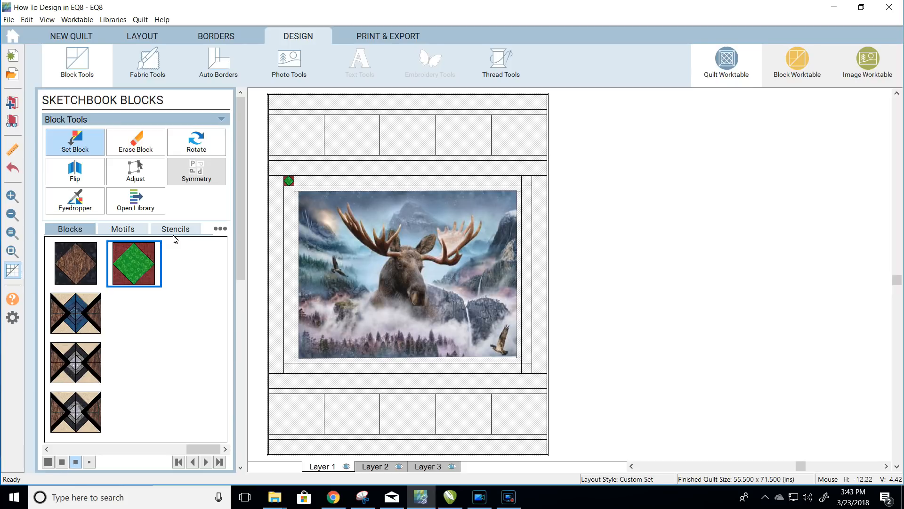
# - Set the brown-and-black diamond block in all four corner squares of the second border
pyautogui.click(84, 259)
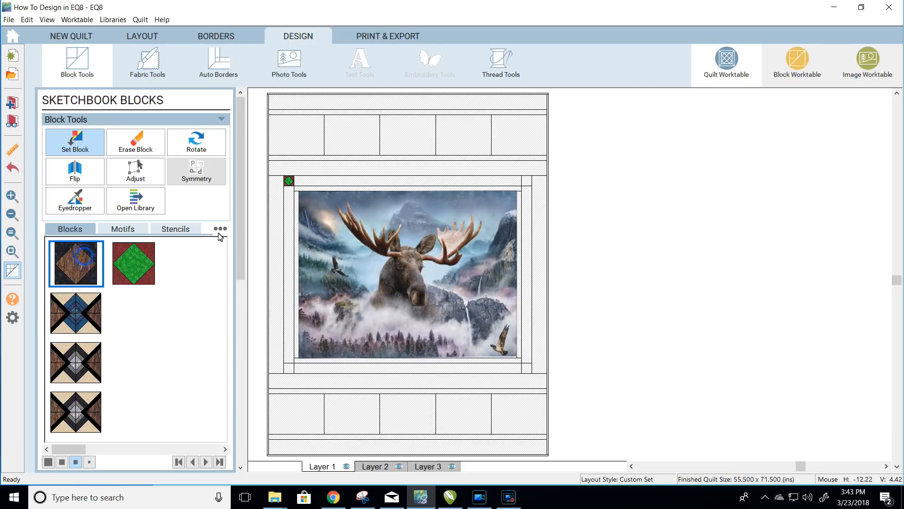
pyautogui.click(289, 182)
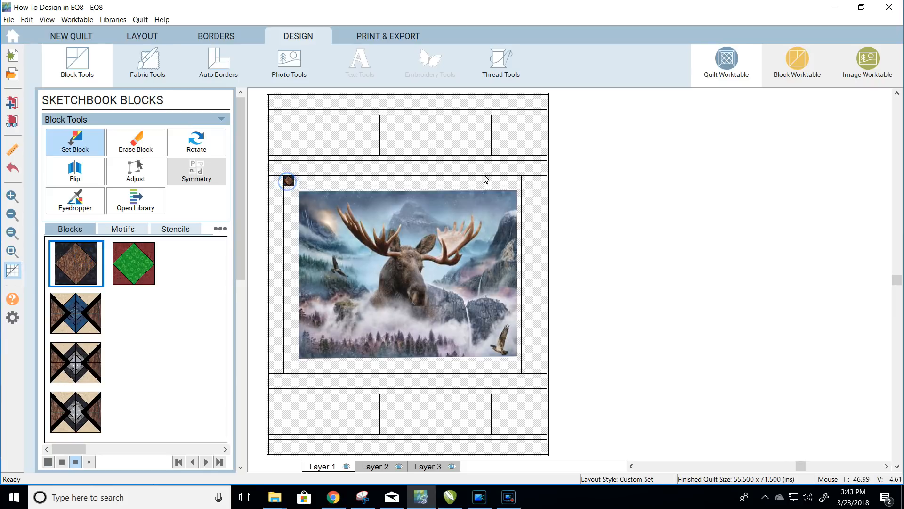
pyautogui.click(528, 183)
pyautogui.click(527, 366)
pyautogui.click(289, 368)
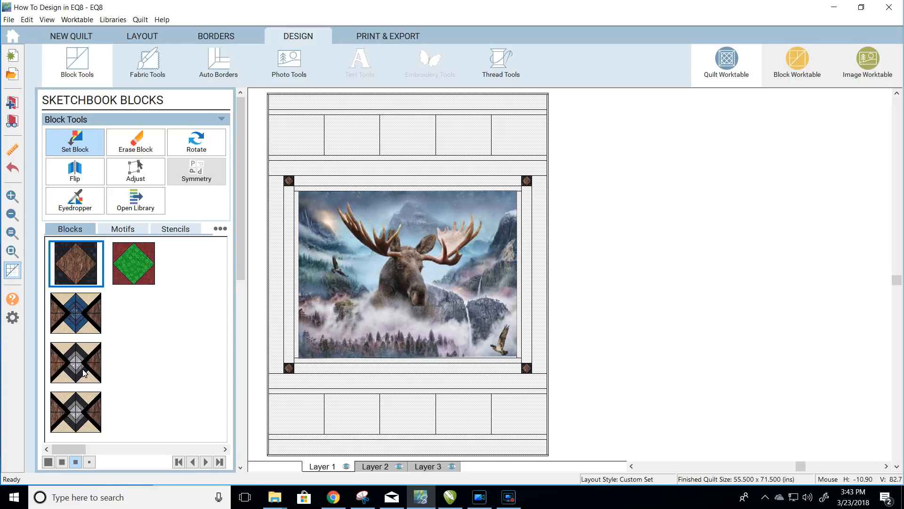
# - Fill all five spaces of the block border above the moose panel with the blue-centred pieced block
pyautogui.click(76, 310)
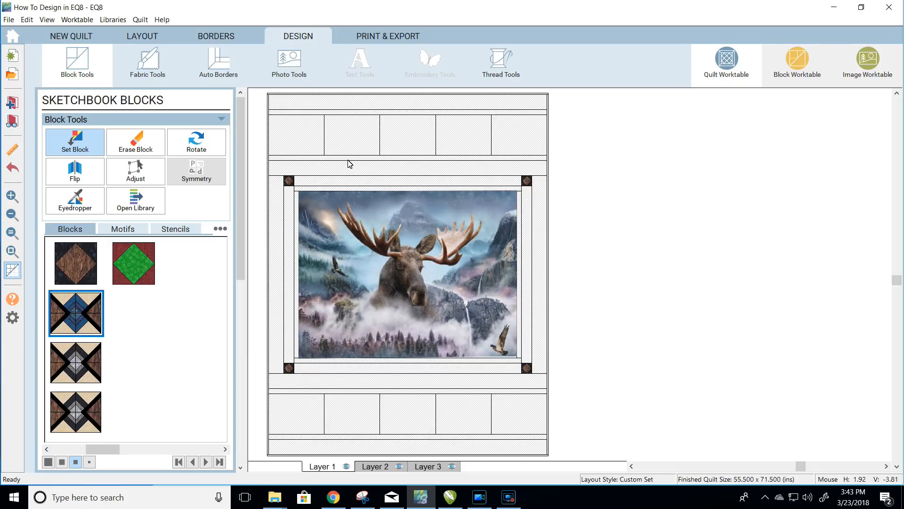
pyautogui.click(301, 133)
pyautogui.click(343, 134)
pyautogui.click(412, 141)
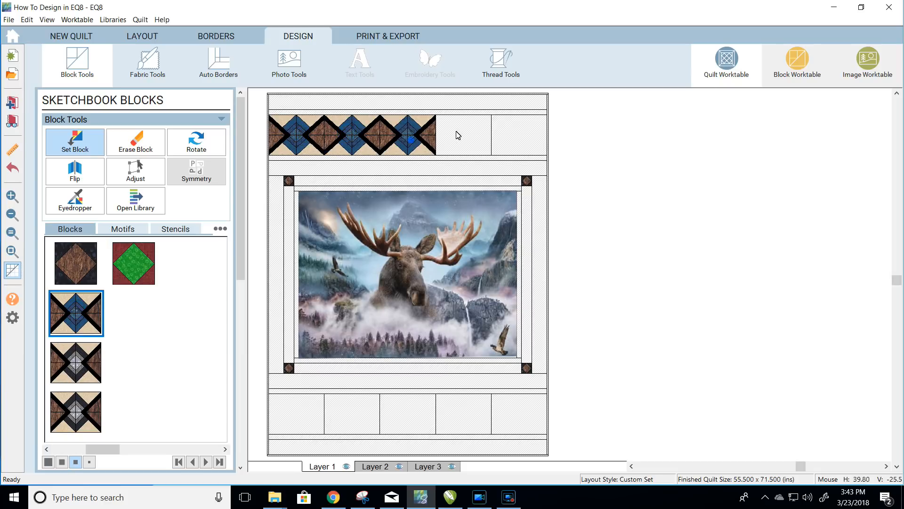
pyautogui.click(481, 133)
pyautogui.click(535, 135)
# - Fill all five spaces of the block border below the moose panel with the blue-centred pieced block
pyautogui.click(289, 408)
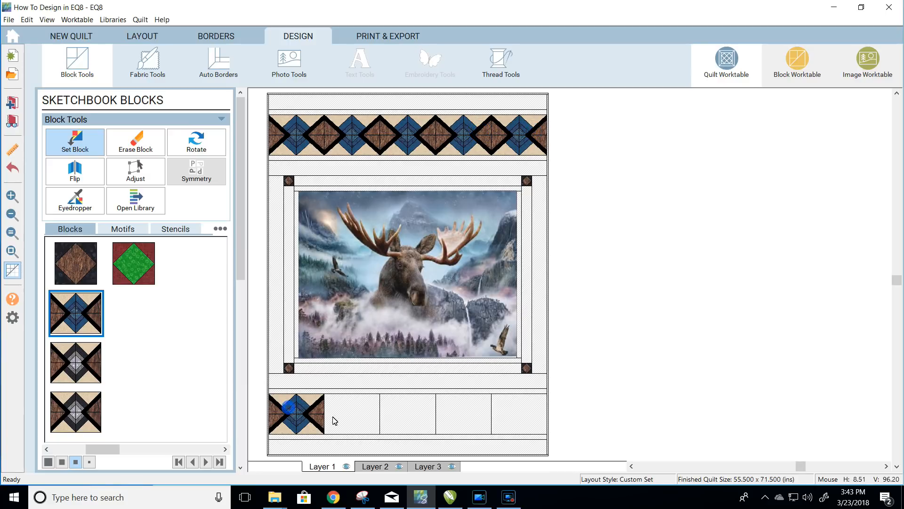
pyautogui.click(360, 416)
pyautogui.click(395, 414)
pyautogui.click(481, 413)
pyautogui.click(506, 414)
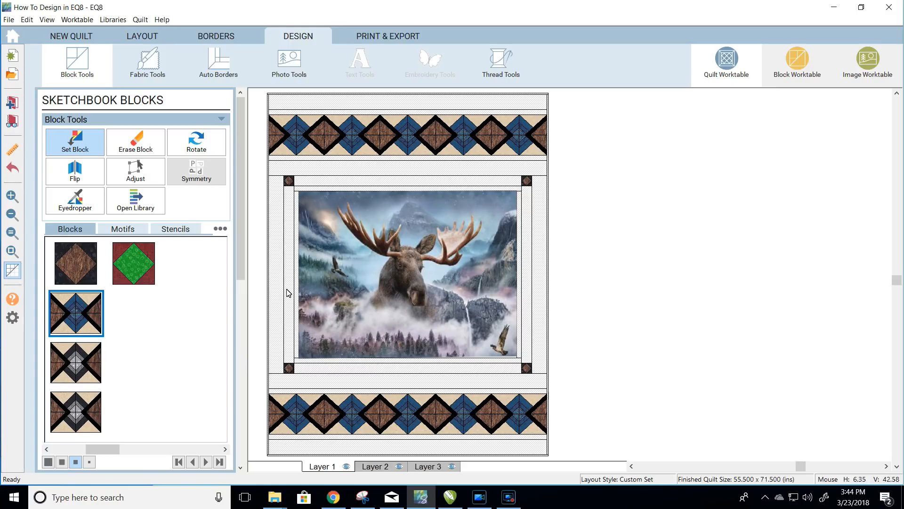
# - Replace the second and fourth blocks of the upper block border with the grey-centred pieced block
pyautogui.click(72, 357)
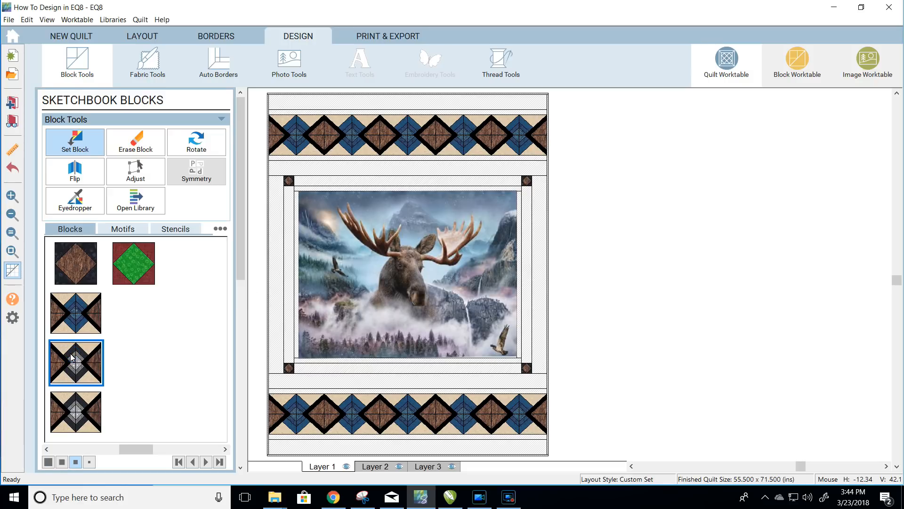
pyautogui.click(357, 136)
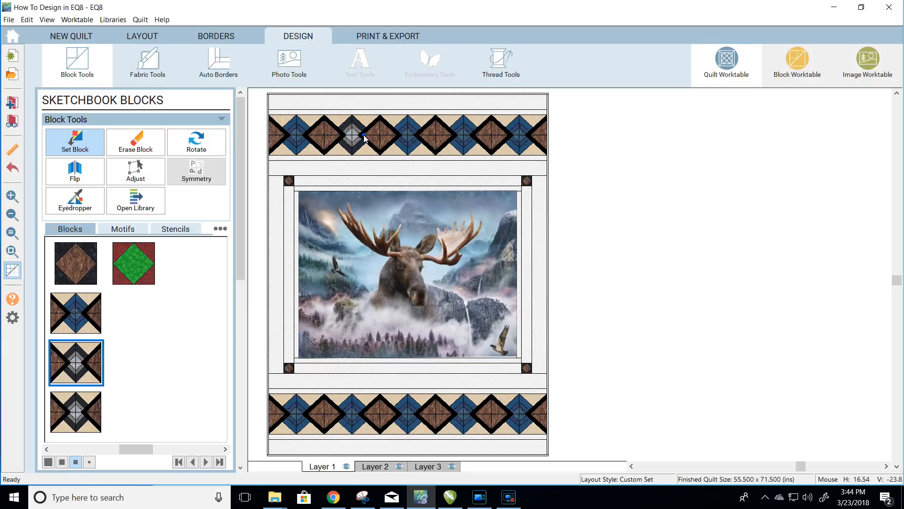
pyautogui.click(468, 137)
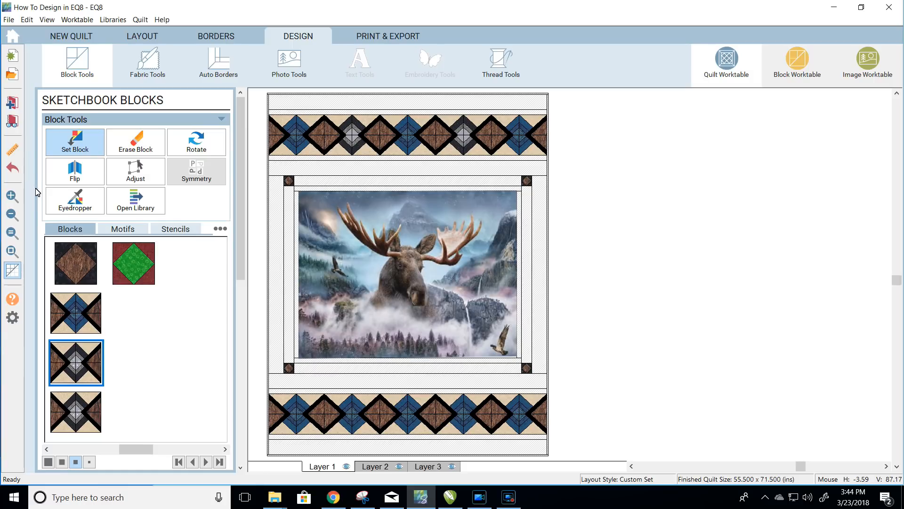
# - Paint the innermost diamond of the second block in the lower block border with the light grey speckled fabric
pyautogui.click(147, 74)
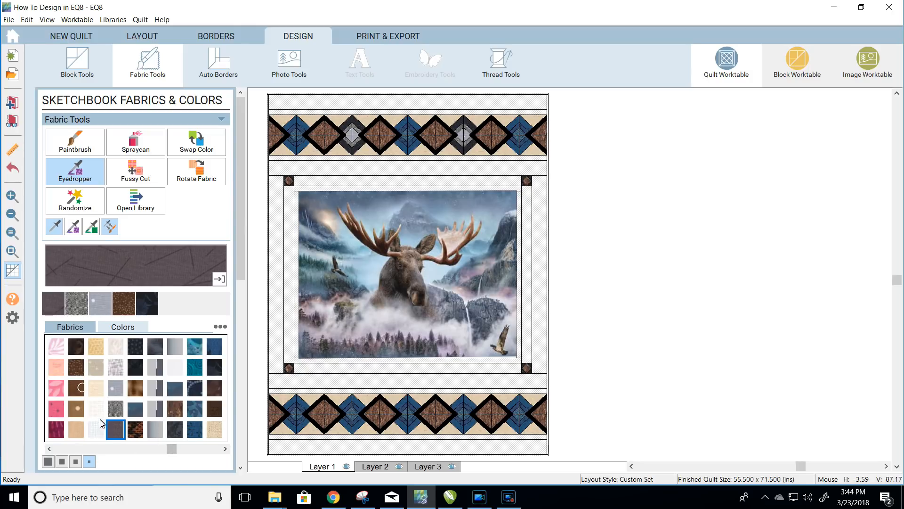
pyautogui.click(117, 391)
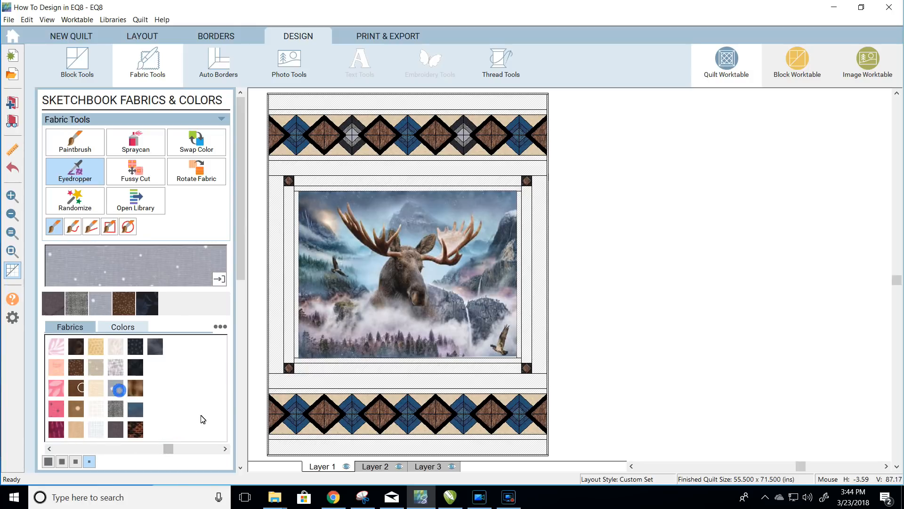
pyautogui.click(349, 417)
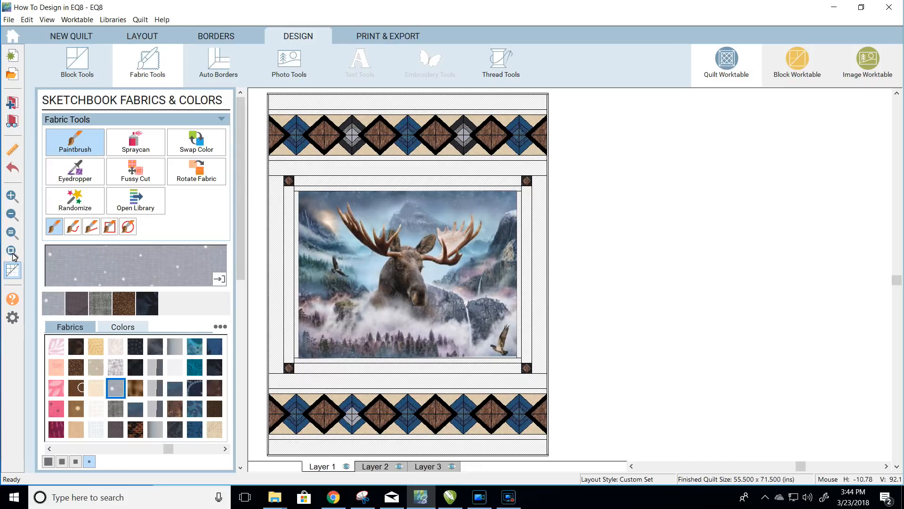
pyautogui.click(11, 194)
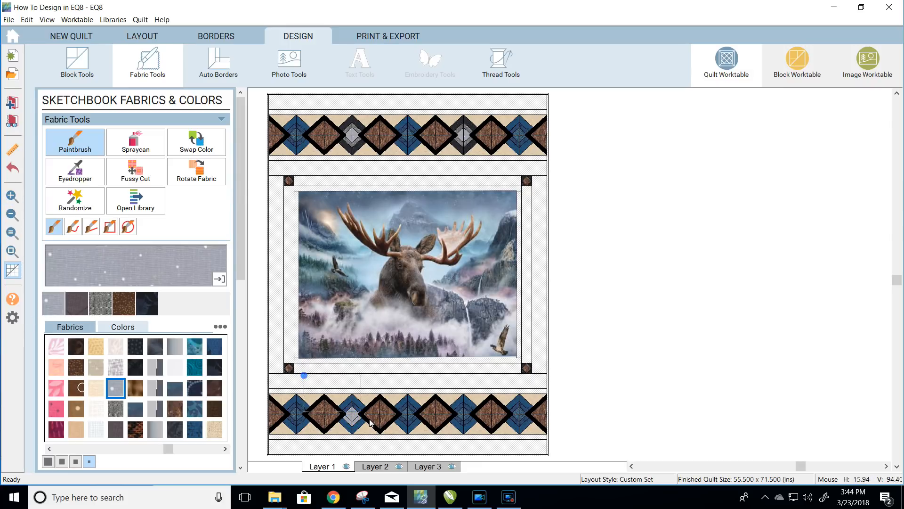
pyautogui.moveTo(303, 375); pyautogui.dragTo(410, 453)
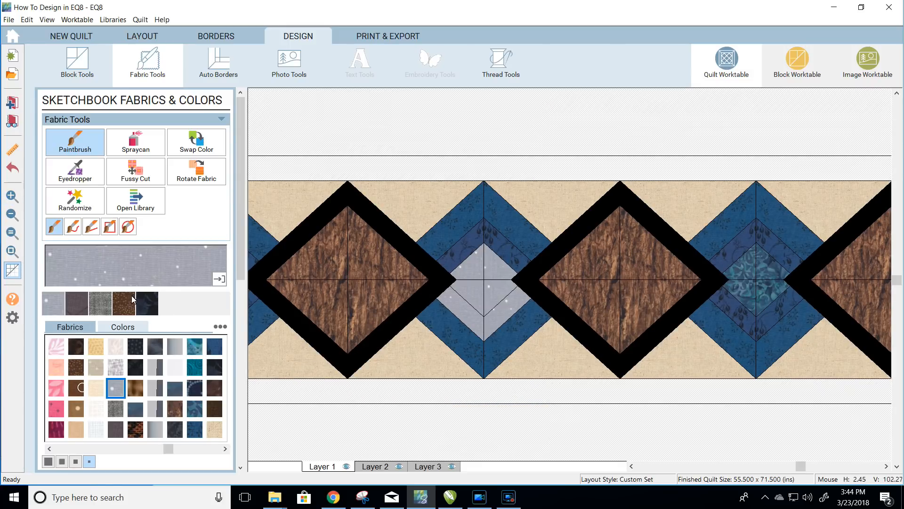
# - Paint the ring around that block's innermost diamond with the medium grey woven fabric
pyautogui.click(116, 409)
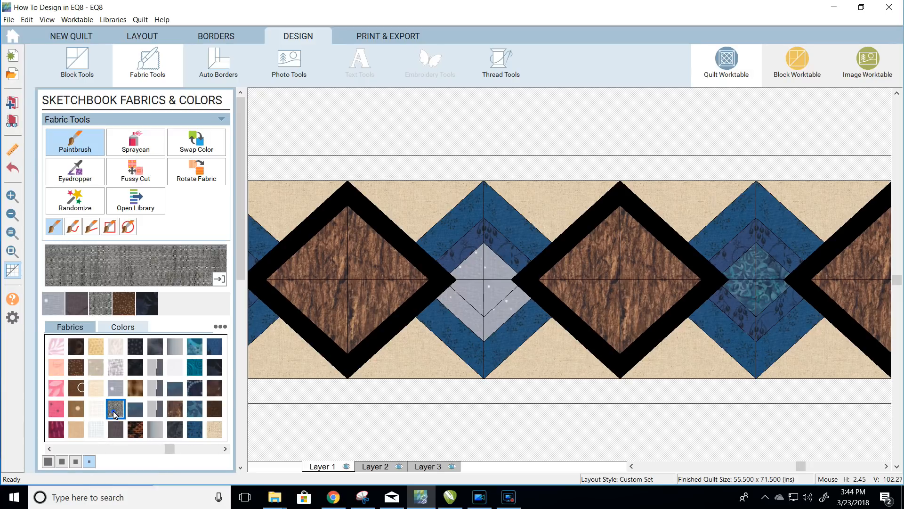
pyautogui.click(452, 257)
pyautogui.click(455, 297)
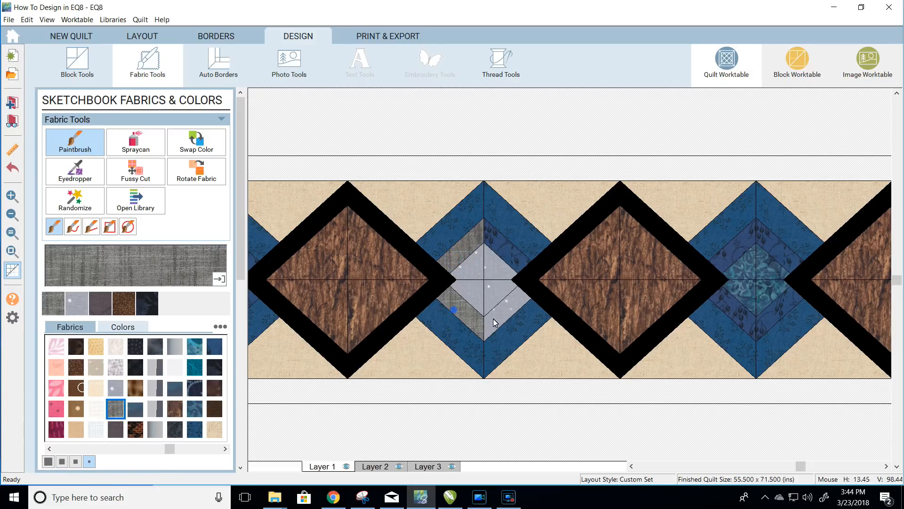
pyautogui.click(498, 319)
pyautogui.click(508, 254)
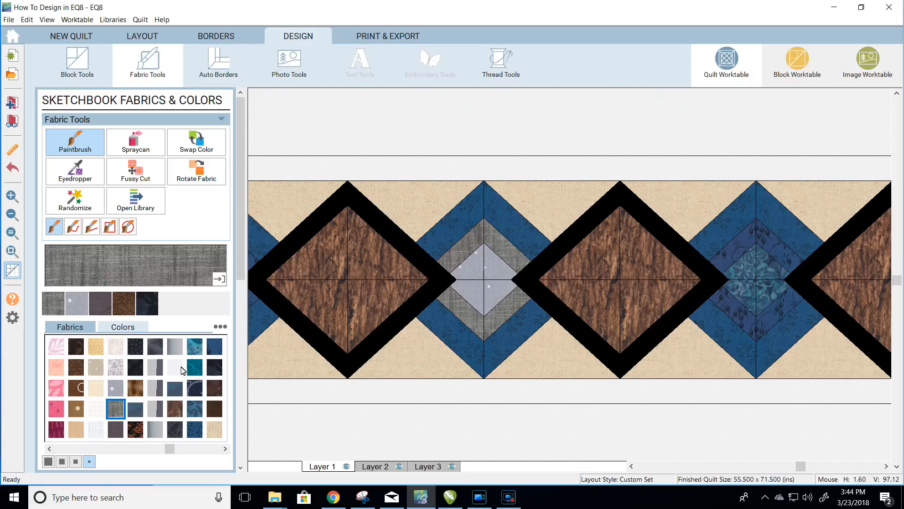
# - Paint the outer blue ring of the same lower-border block with the dark purplish-grey scratched-line fabric
pyautogui.click(113, 430)
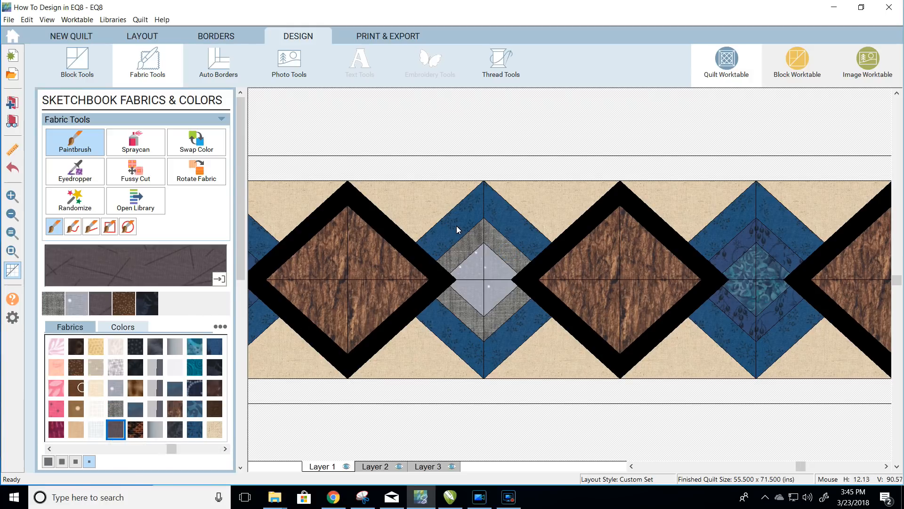
pyautogui.click(456, 225)
pyautogui.click(513, 223)
pyautogui.click(518, 327)
pyautogui.click(460, 354)
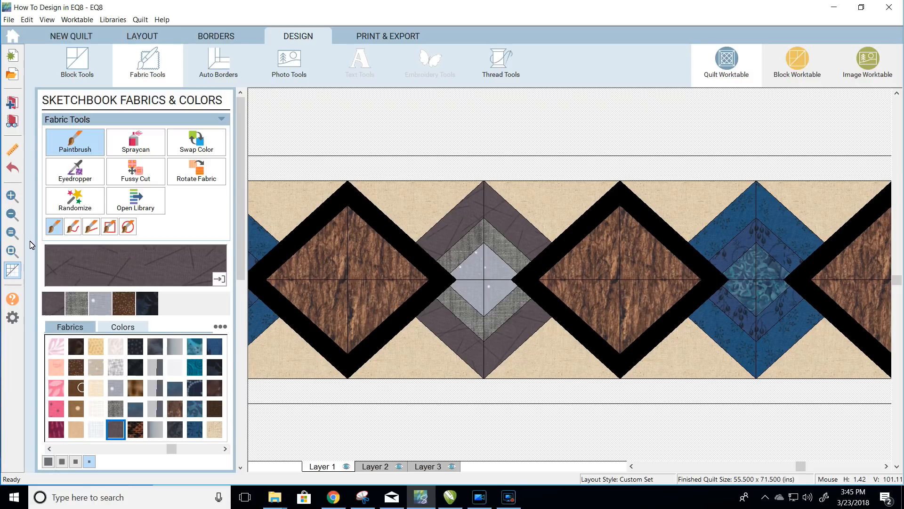
pyautogui.click(14, 218)
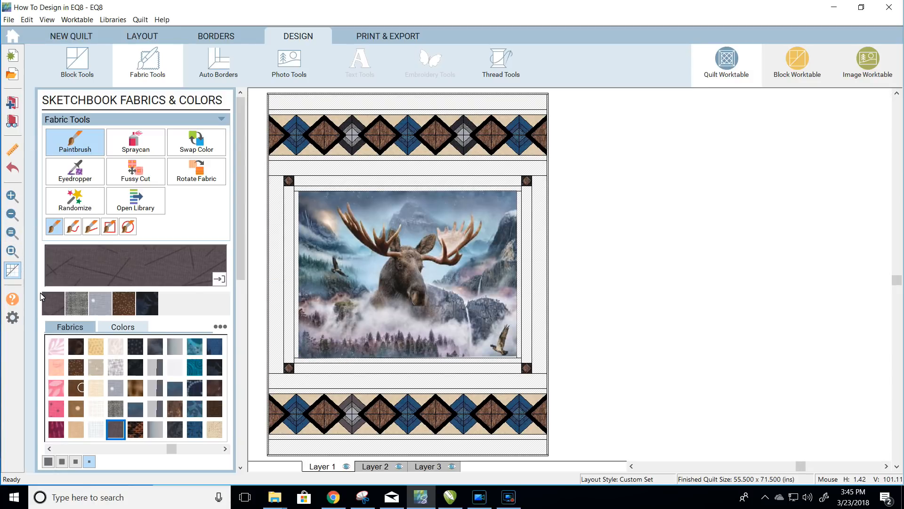
# - Replace the second and fourth blocks of the lower block border with the grey-centred pieced block that has a dark outer ring
pyautogui.click(77, 66)
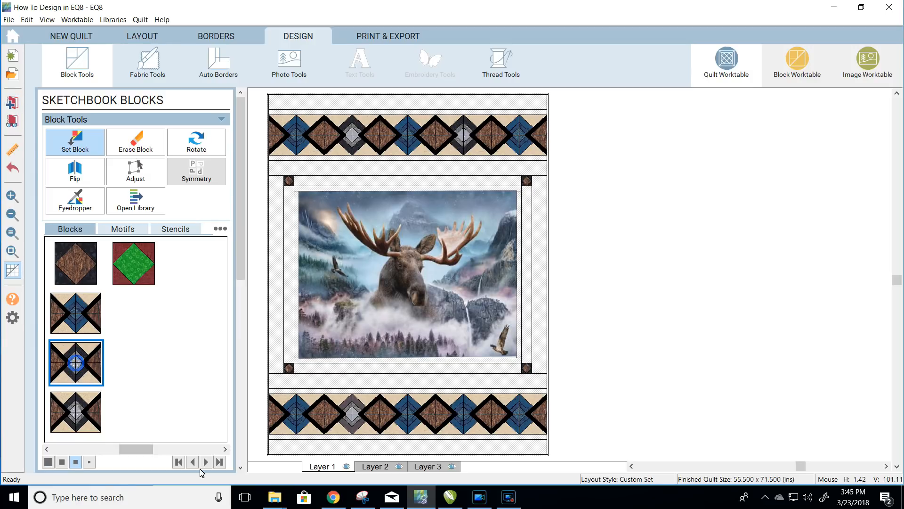
pyautogui.click(354, 414)
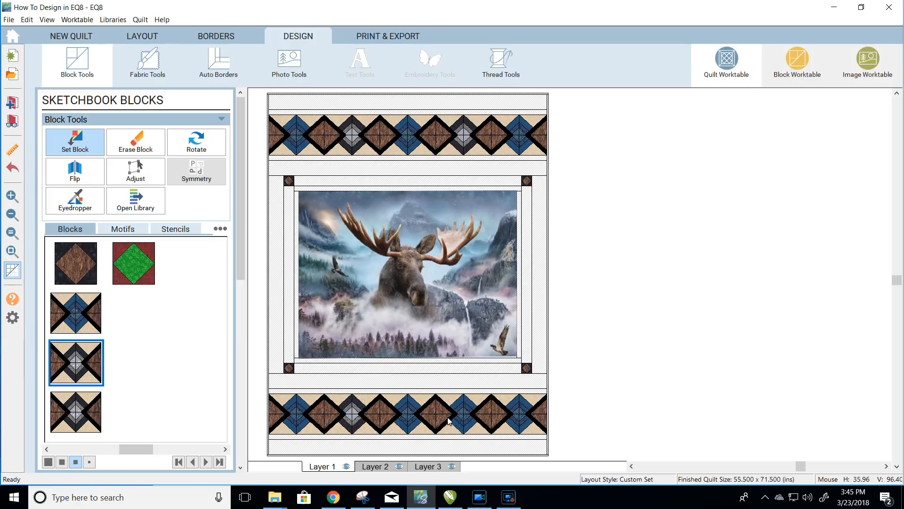
pyautogui.click(465, 414)
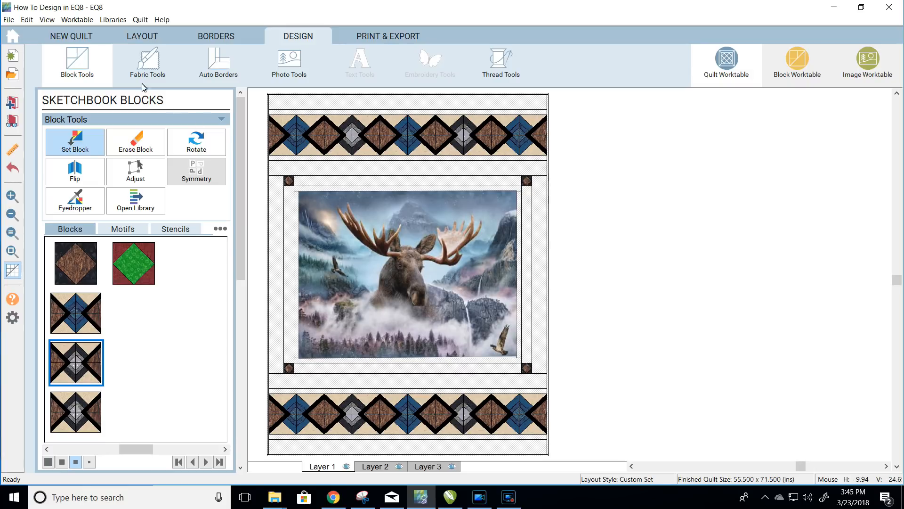
# - Paint the narrow strips above and below the upper block border with the dark navy floral fabric
pyautogui.click(150, 68)
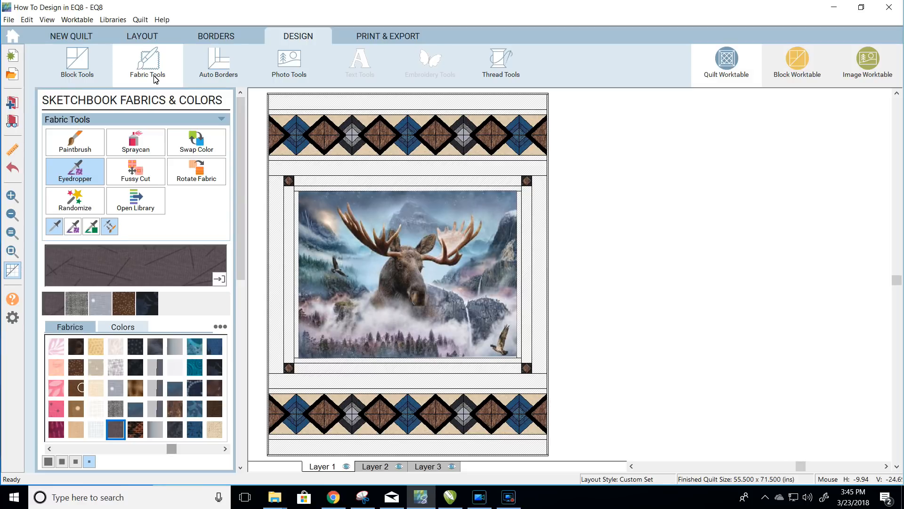
pyautogui.click(155, 306)
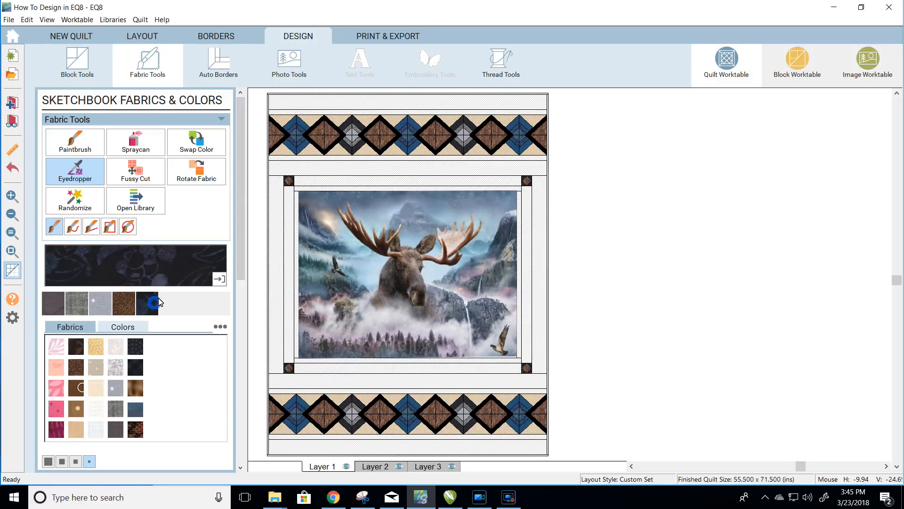
pyautogui.click(302, 112)
pyautogui.click(309, 159)
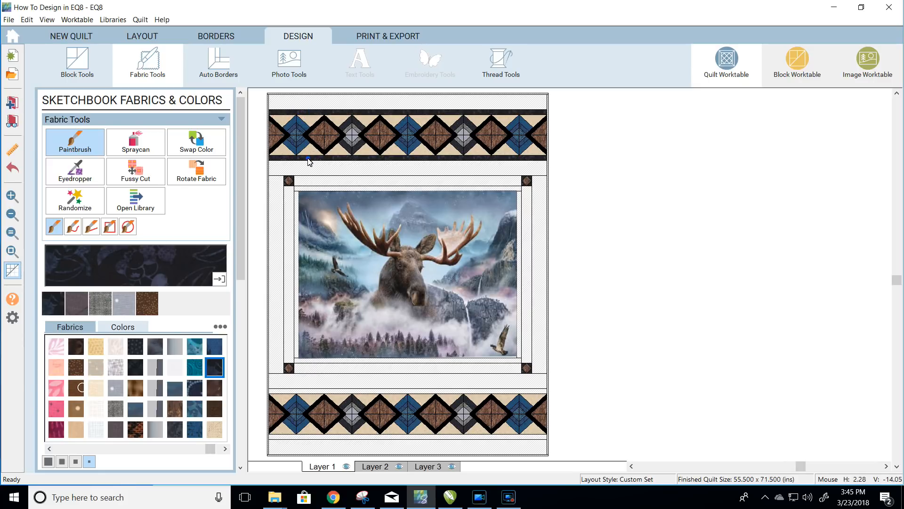
# - Paint all four sides of the innermost border around the moose panel and the narrow strips framing the lower block border with the dark navy floral fabric
pyautogui.click(311, 188)
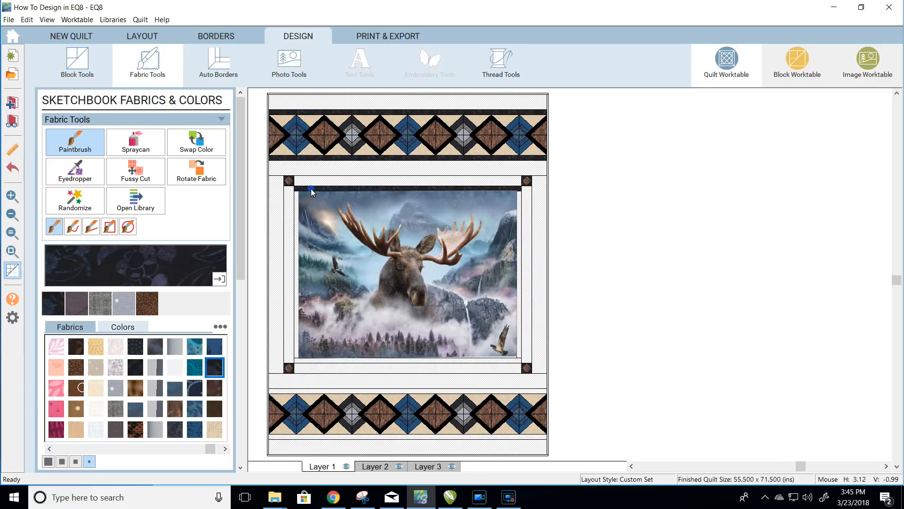
pyautogui.click(297, 225)
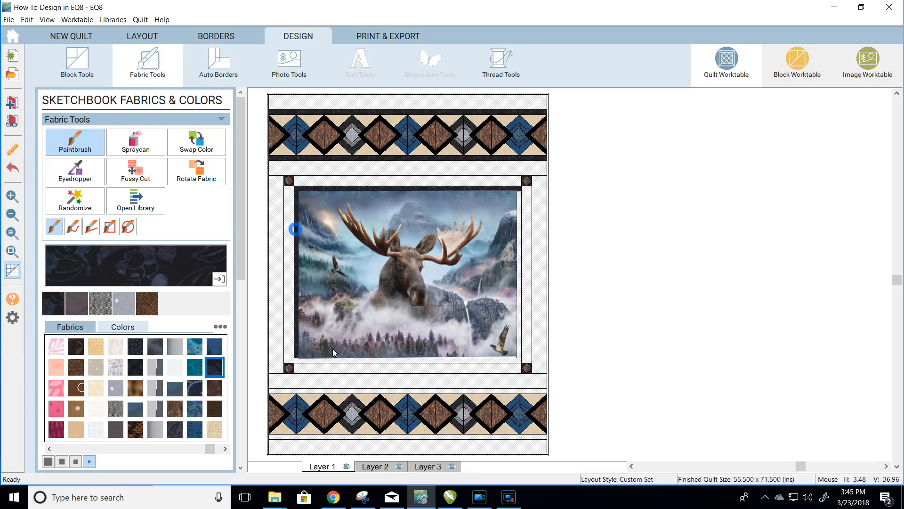
pyautogui.click(354, 363)
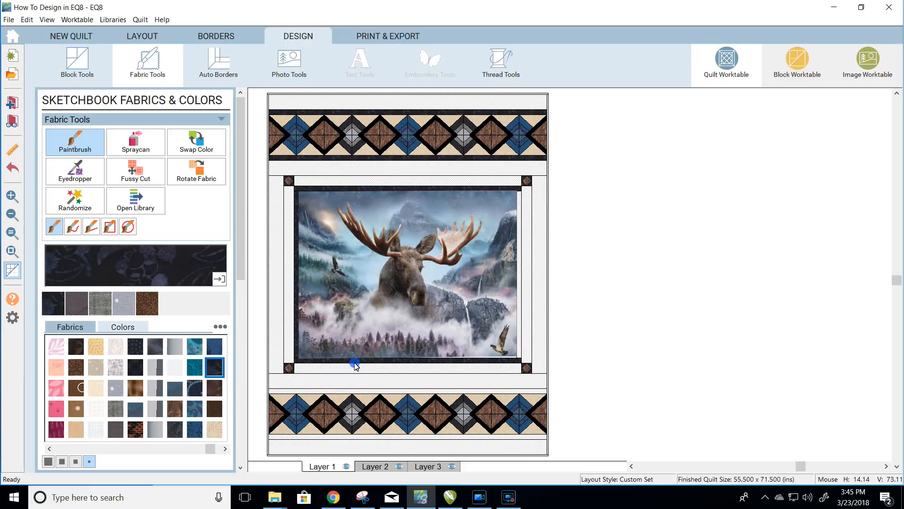
pyautogui.click(517, 334)
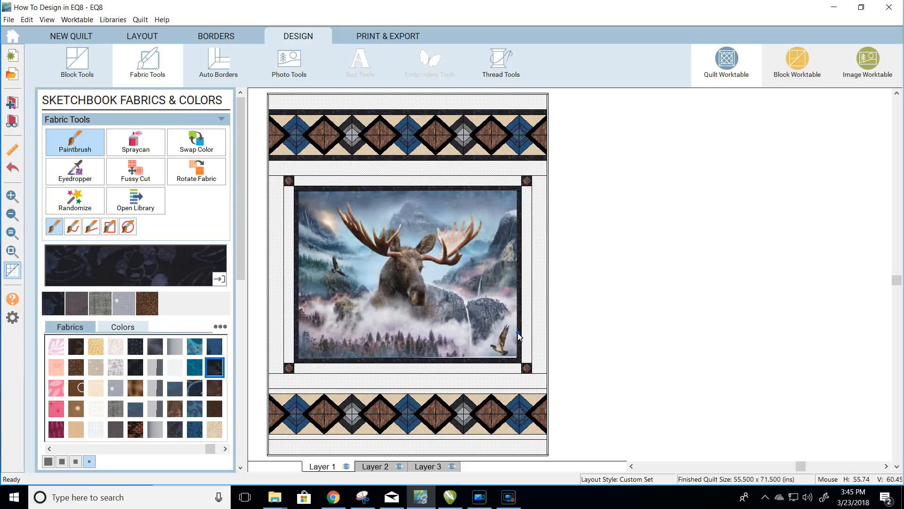
pyautogui.click(437, 393)
pyautogui.click(432, 438)
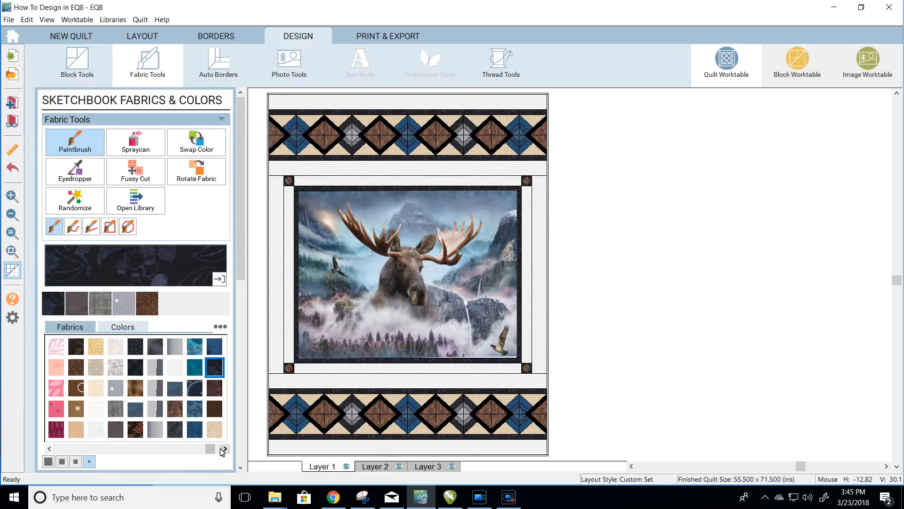
# - Paint the four sides of the border with pieced corner blocks around the moose panel with the dark brown woven fabric
pyautogui.moveTo(213, 450); pyautogui.dragTo(219, 450)
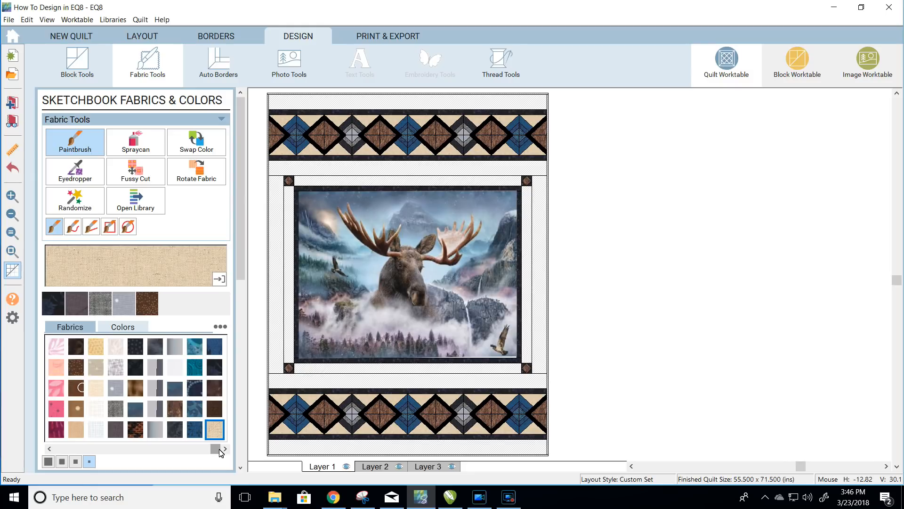
pyautogui.click(215, 409)
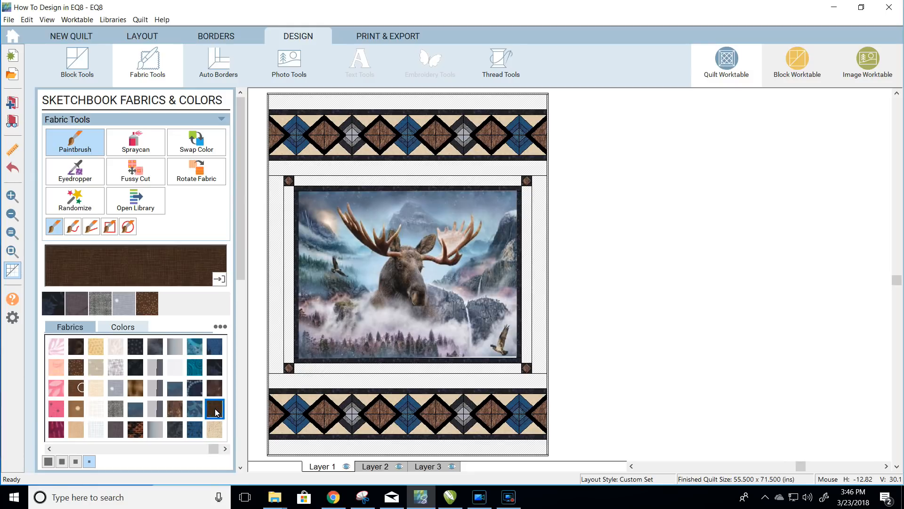
pyautogui.click(290, 290)
pyautogui.click(352, 183)
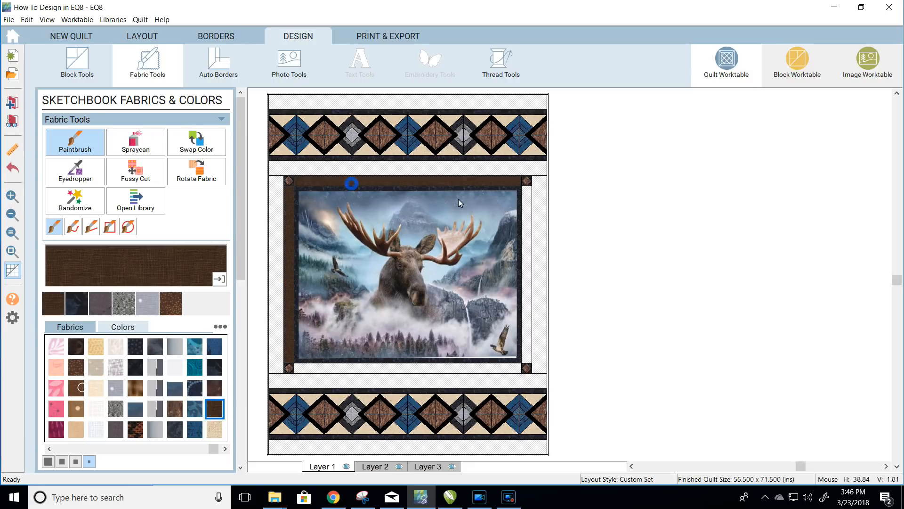
pyautogui.click(527, 277)
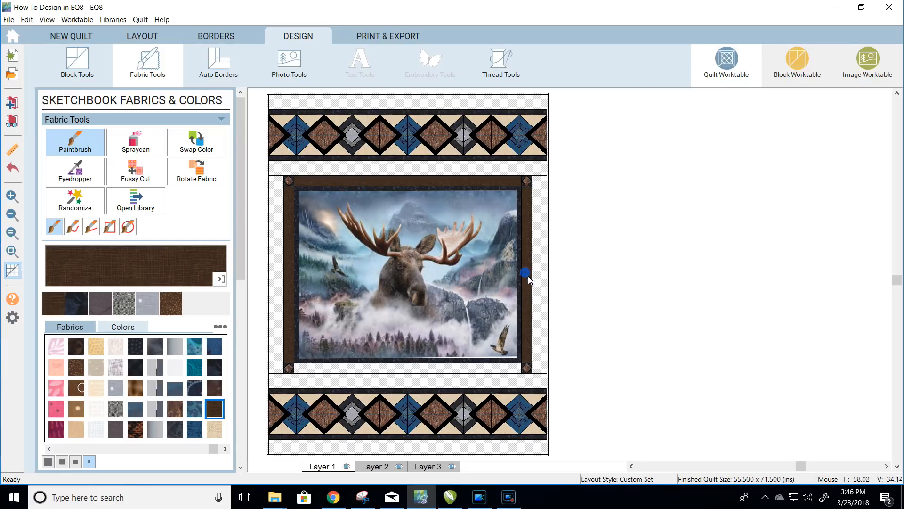
pyautogui.click(445, 372)
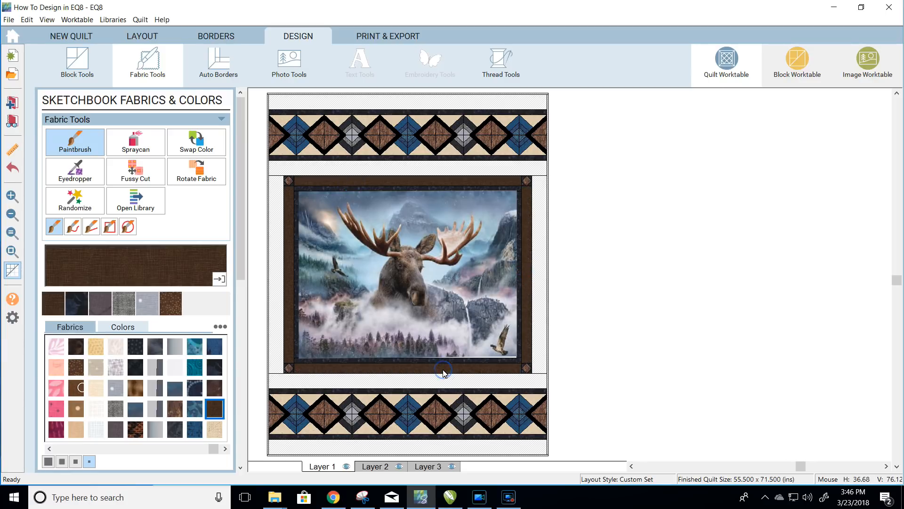
# - Paint the wide border around the brown frame and the wide strips at the quilt's upper and lower ends with the pale cream fabric
pyautogui.click(226, 450)
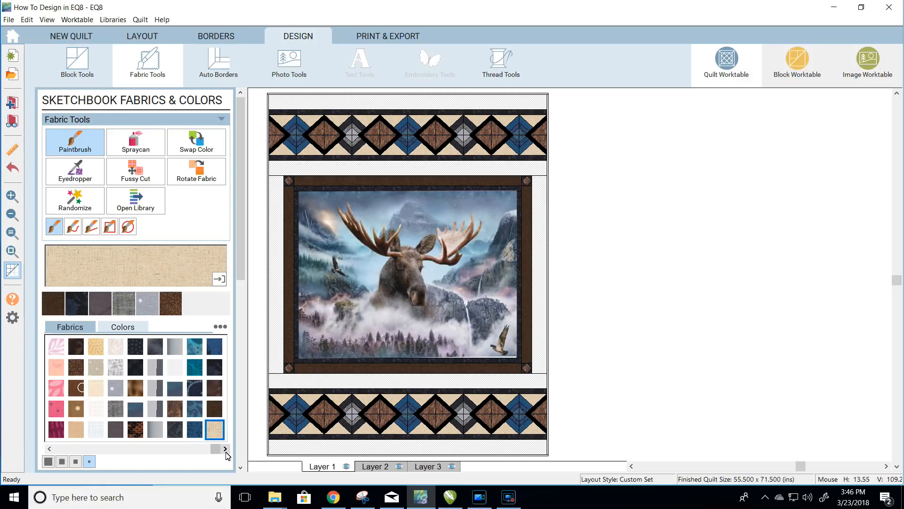
pyautogui.click(96, 391)
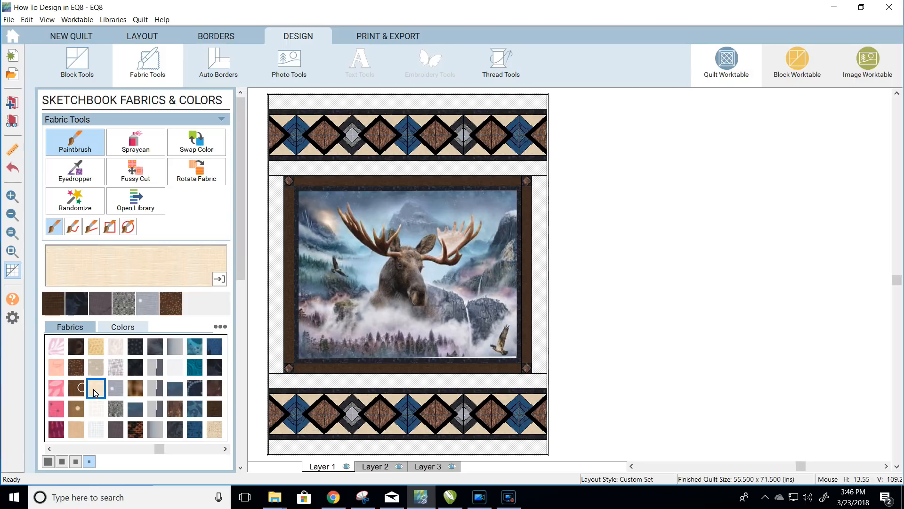
pyautogui.click(289, 167)
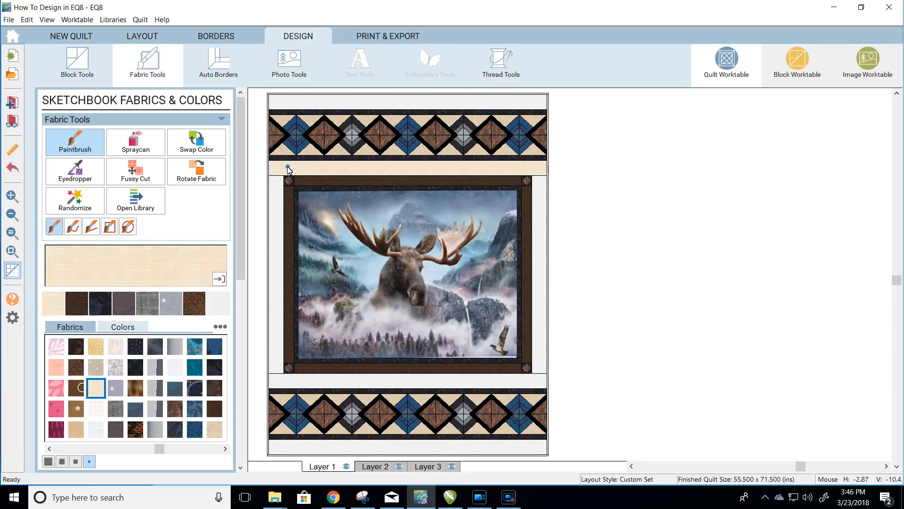
pyautogui.click(274, 190)
pyautogui.click(322, 379)
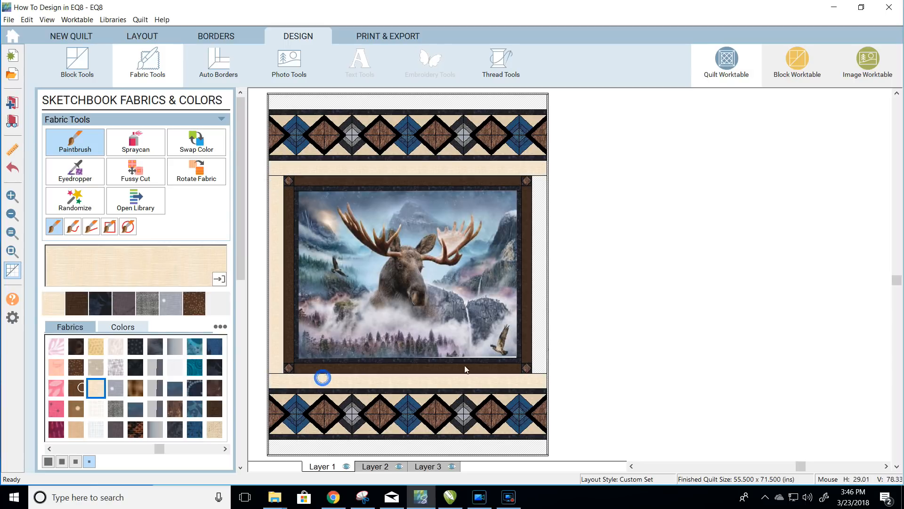
pyautogui.click(539, 340)
pyautogui.click(433, 101)
pyautogui.click(346, 449)
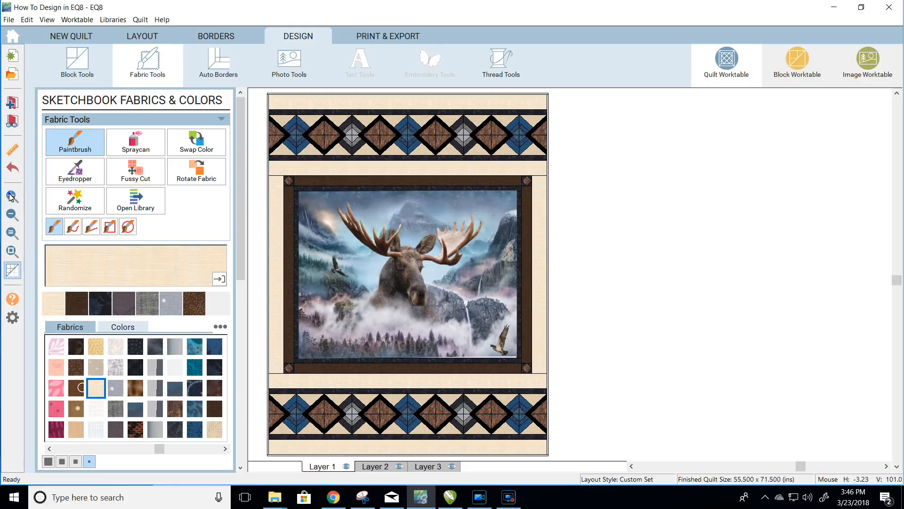
# - Paint the left and lower sides of the outermost narrow border with the dark navy floral fabric
pyautogui.moveTo(262, 401); pyautogui.dragTo(298, 464)
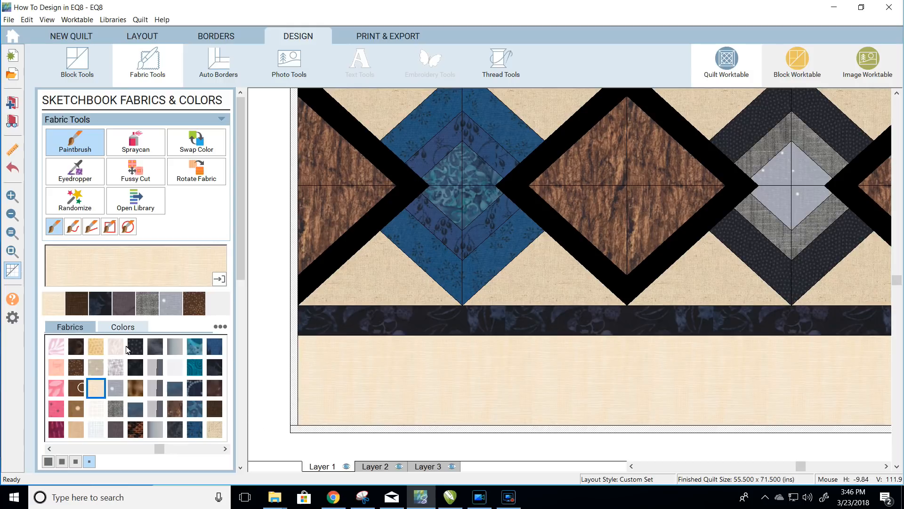
pyautogui.click(100, 305)
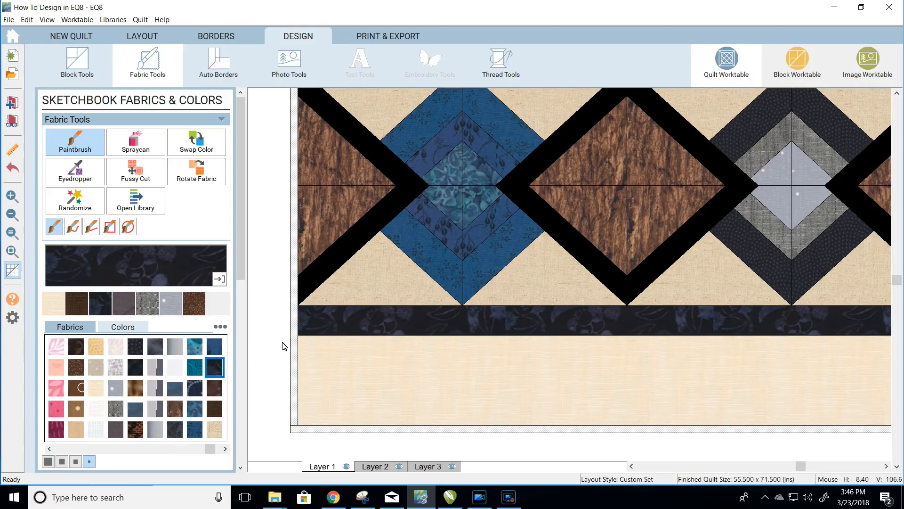
pyautogui.click(294, 356)
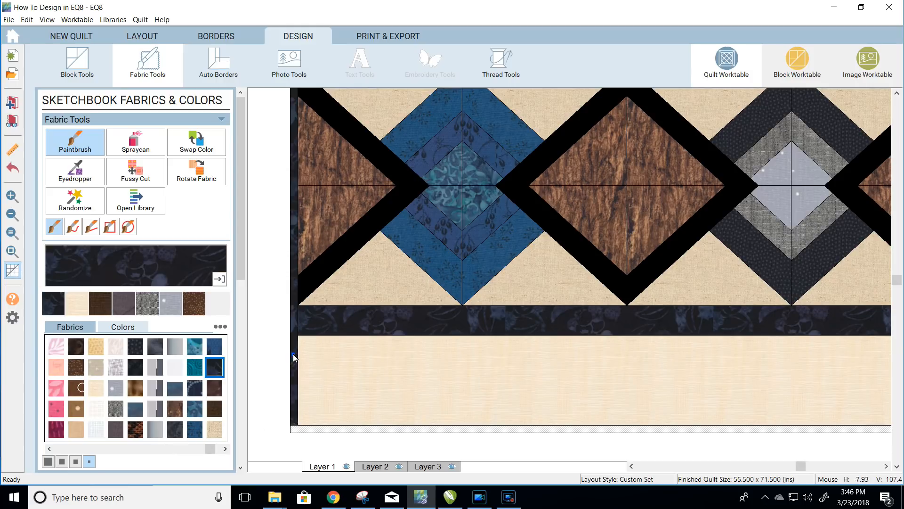
pyautogui.click(330, 429)
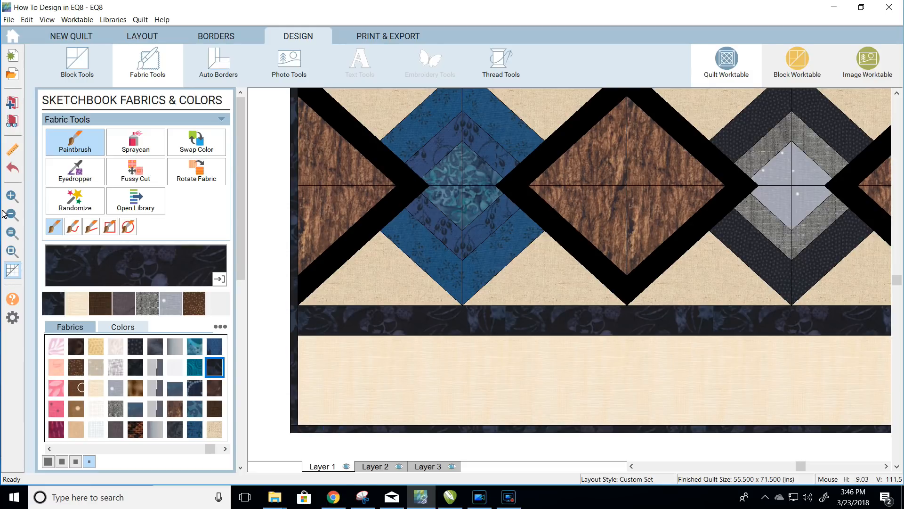
# - Paint the upper and right sides of the outermost narrow border with the pale cream fabric
pyautogui.click(700, 464)
pyautogui.moveTo(703, 466); pyautogui.dragTo(856, 466)
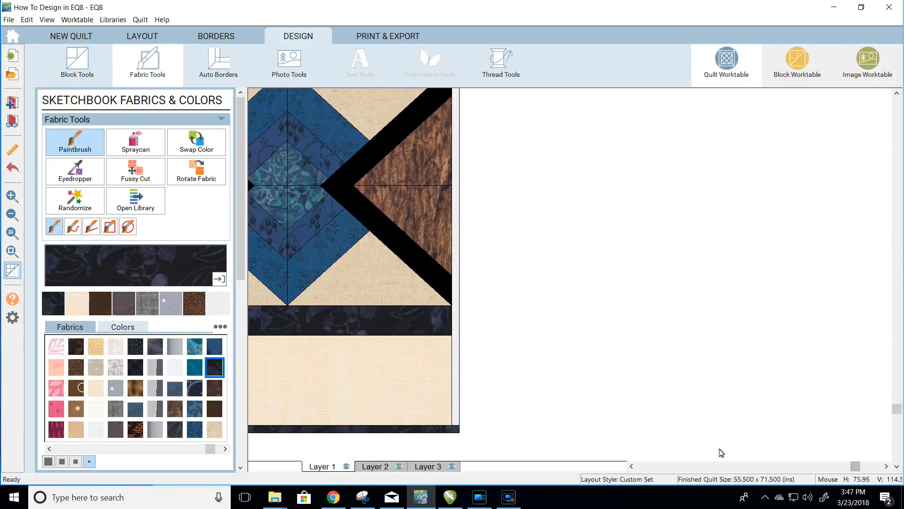
pyautogui.moveTo(897, 409); pyautogui.dragTo(898, 143)
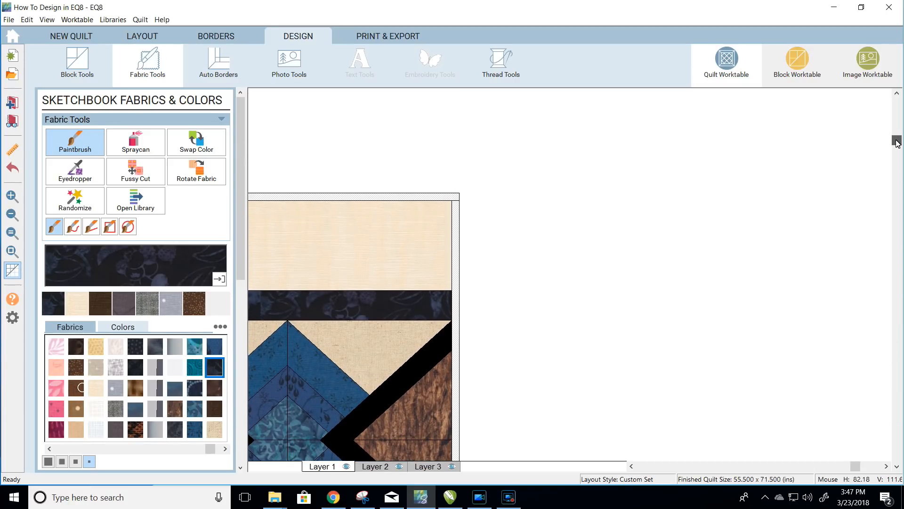
pyautogui.click(77, 303)
pyautogui.click(430, 197)
pyautogui.click(456, 215)
pyautogui.click(11, 215)
pyautogui.click(11, 215)
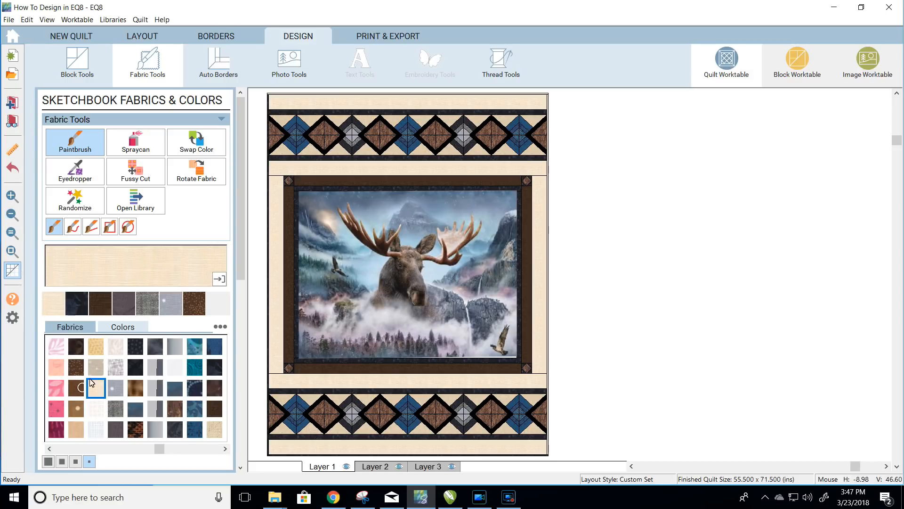
# - Repaint the upper and right sides of the outermost narrow border with the dark navy floral fabric
pyautogui.click(78, 308)
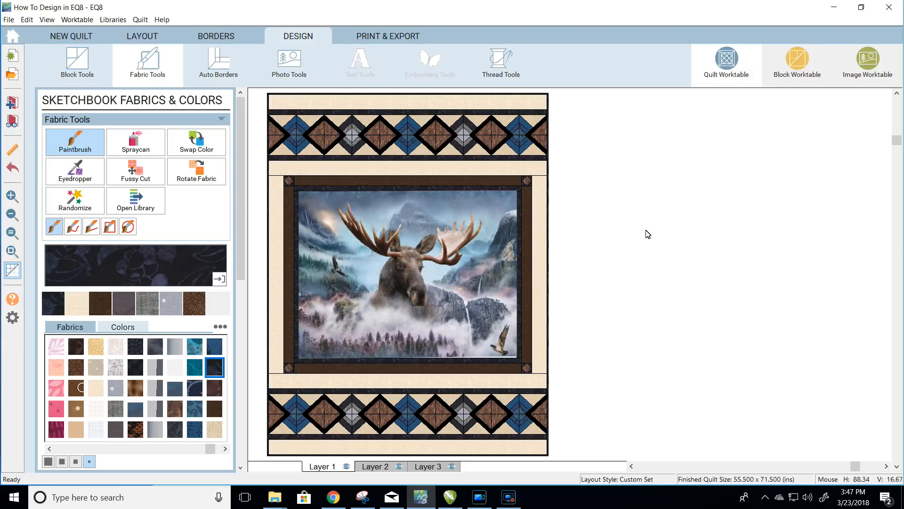
# - Preview the foundation pattern of the first block in the upper block border, using the quilt's size, with Print as many blocks as fit turned off
pyautogui.click(358, 38)
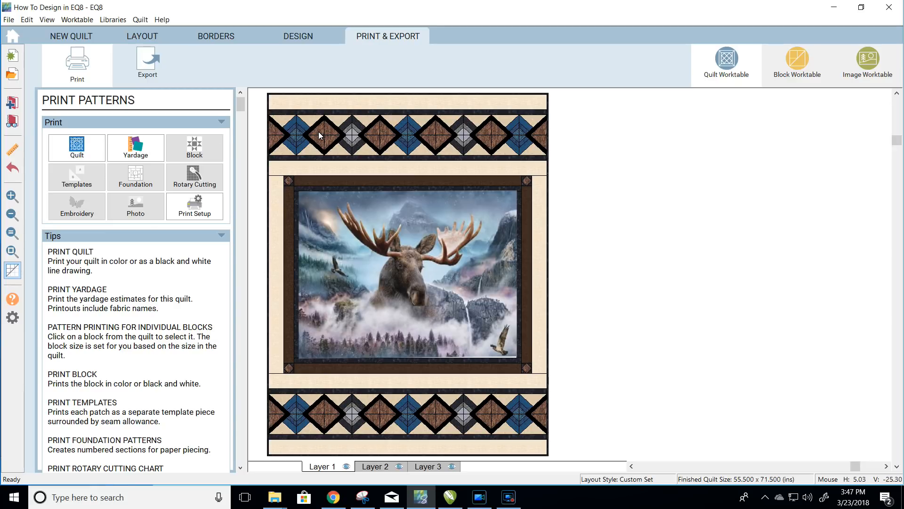
pyautogui.click(292, 134)
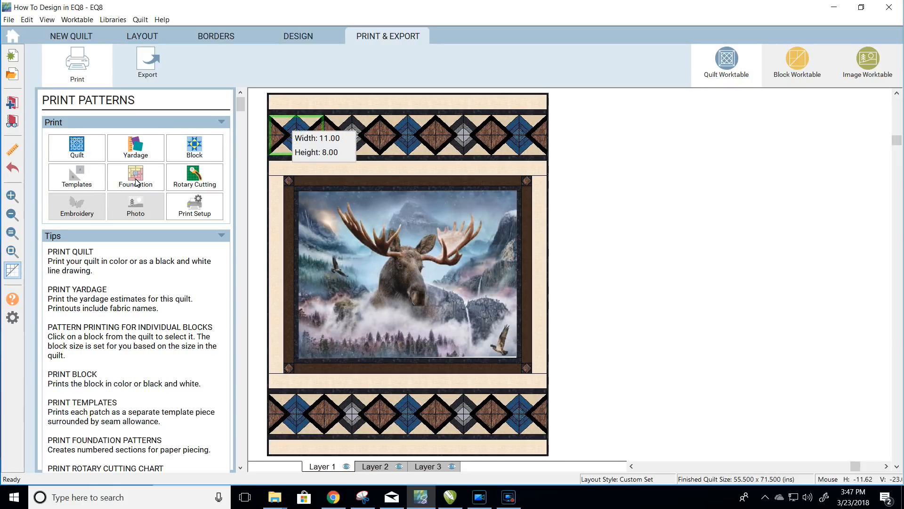
pyautogui.click(136, 183)
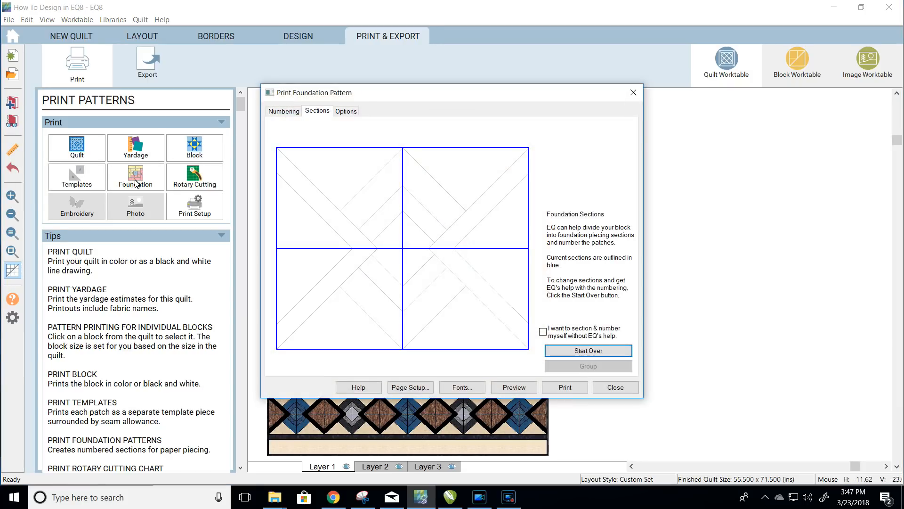
pyautogui.click(347, 111)
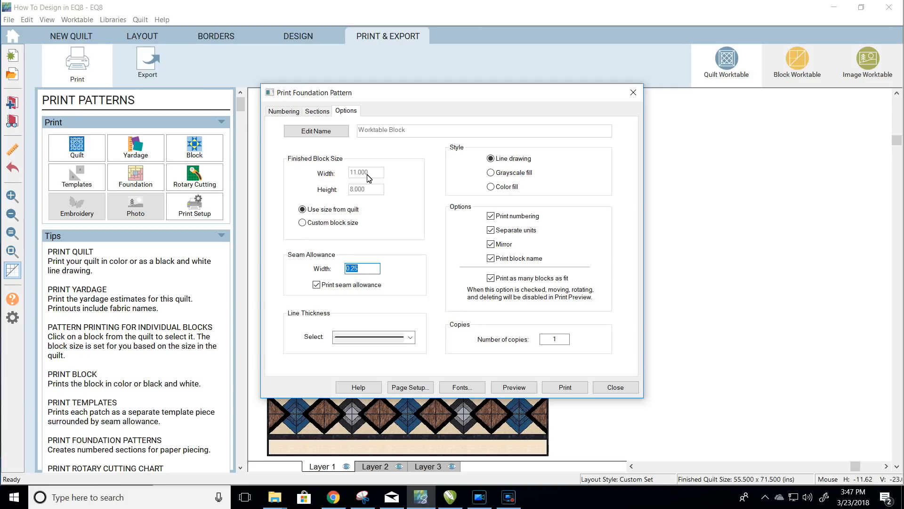
pyautogui.click(490, 278)
pyautogui.click(514, 387)
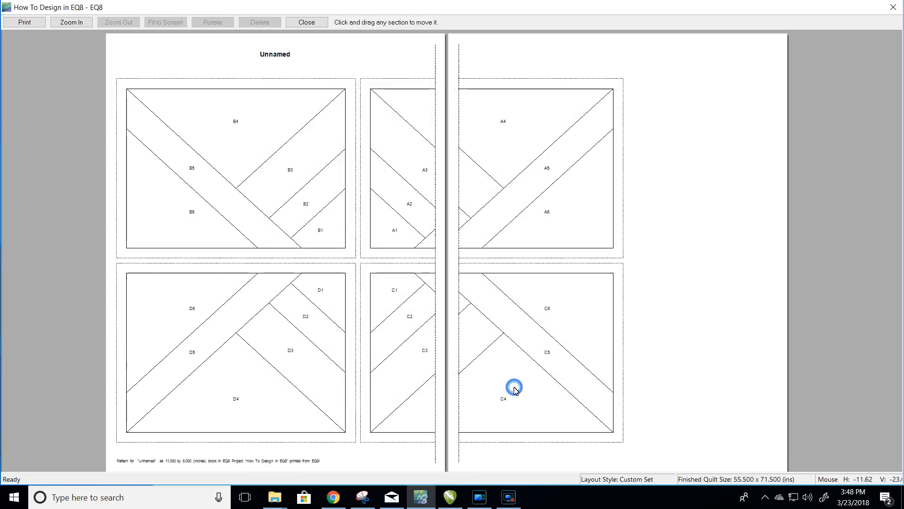
# - Move foundation sections A and C fully onto the second page and shift section B toward the middle of the first page
pyautogui.moveTo(502, 186); pyautogui.dragTo(634, 178)
pyautogui.click(535, 329)
pyautogui.moveTo(522, 365); pyautogui.dragTo(642, 372)
pyautogui.moveTo(243, 138); pyautogui.dragTo(275, 141)
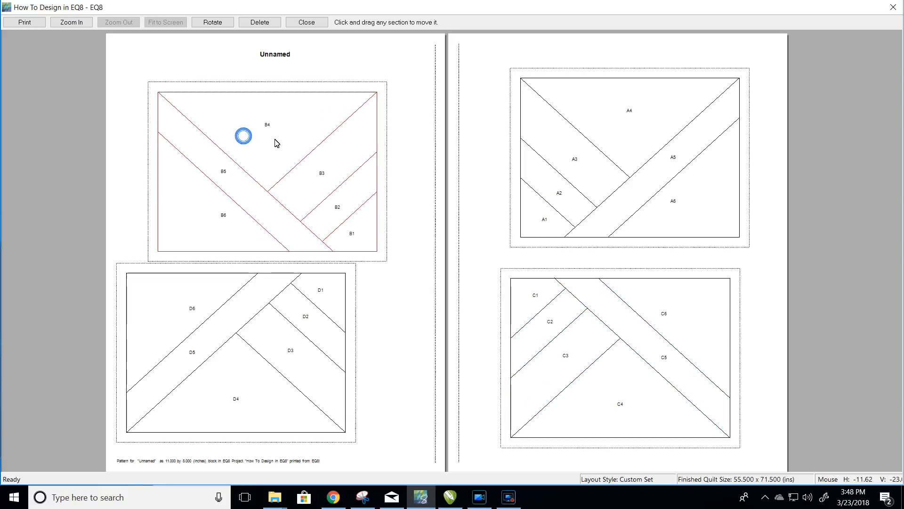
# - Align foundation section D directly beneath section B on the first page, and close the foundation preview and its print settings
pyautogui.moveTo(229, 349); pyautogui.dragTo(262, 359)
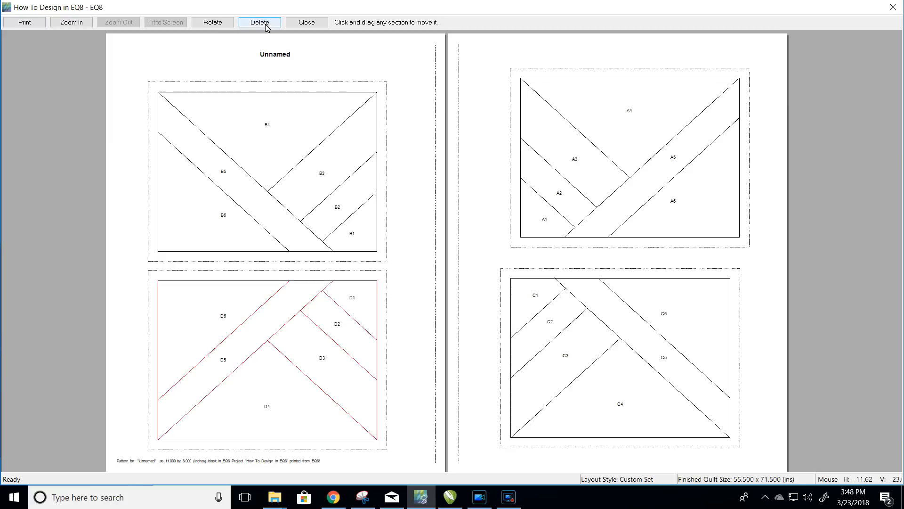
pyautogui.click(306, 22)
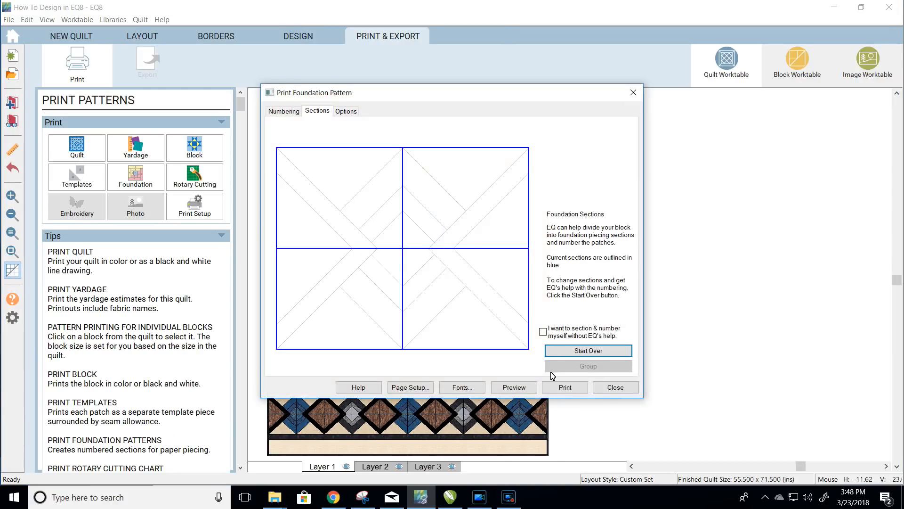
pyautogui.click(615, 386)
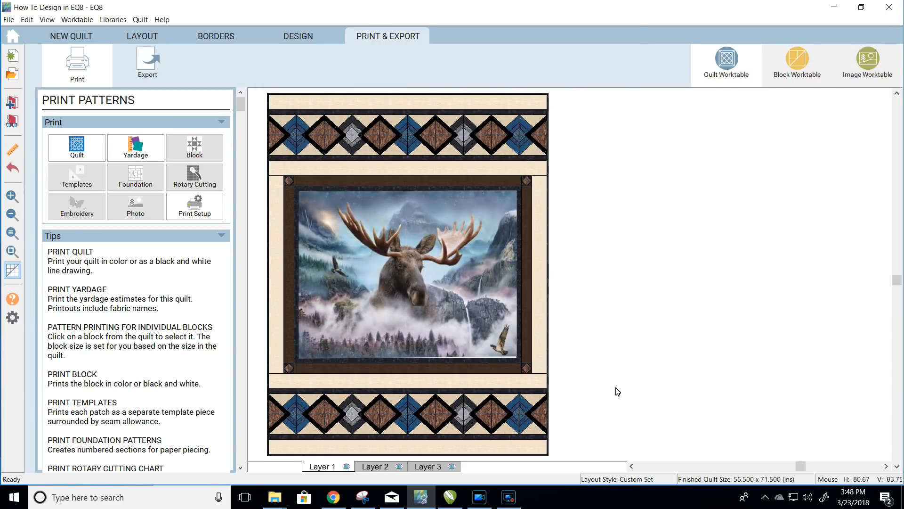
# - Preview the rotary cutting chart and the template pattern of the first block in the upper block border, using the quilt's size
pyautogui.click(285, 136)
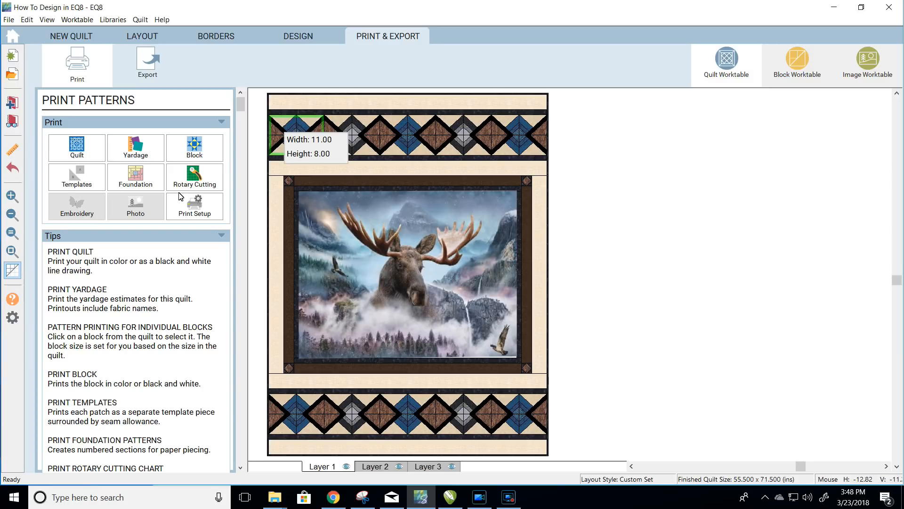
pyautogui.click(201, 183)
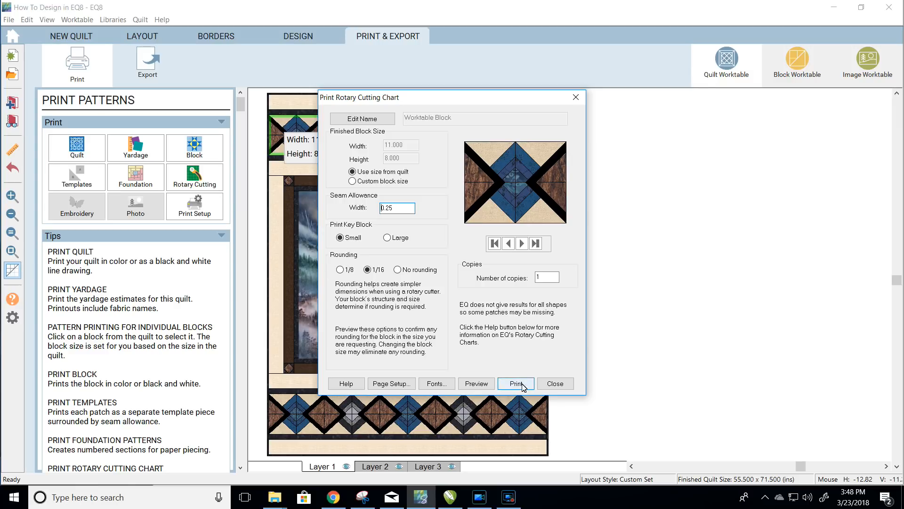
pyautogui.click(472, 384)
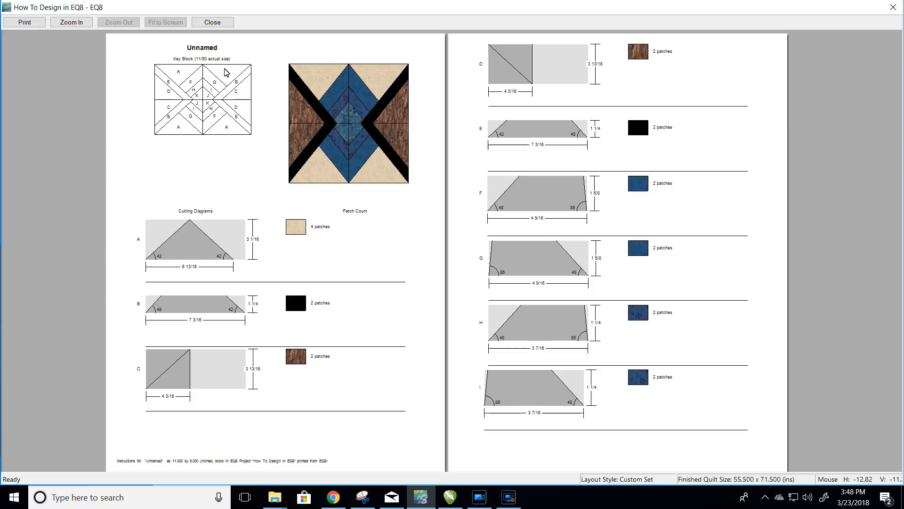
pyautogui.click(217, 24)
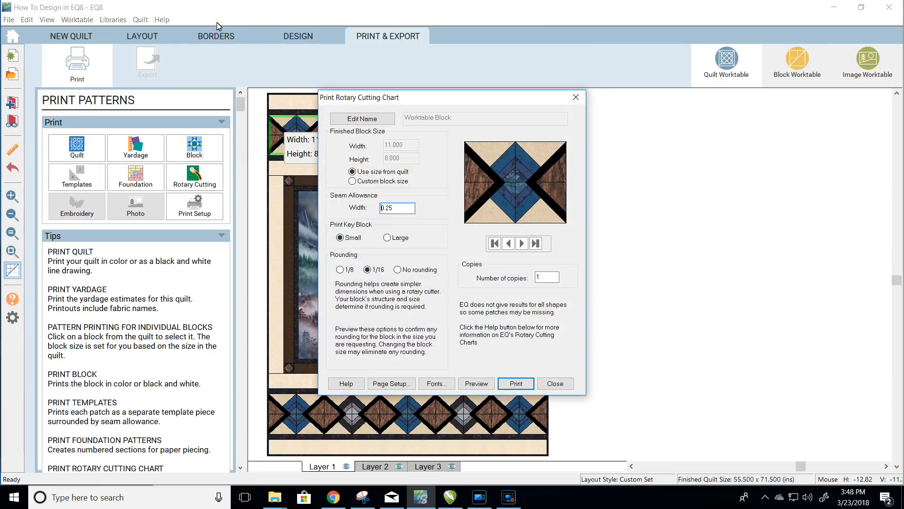
pyautogui.click(554, 384)
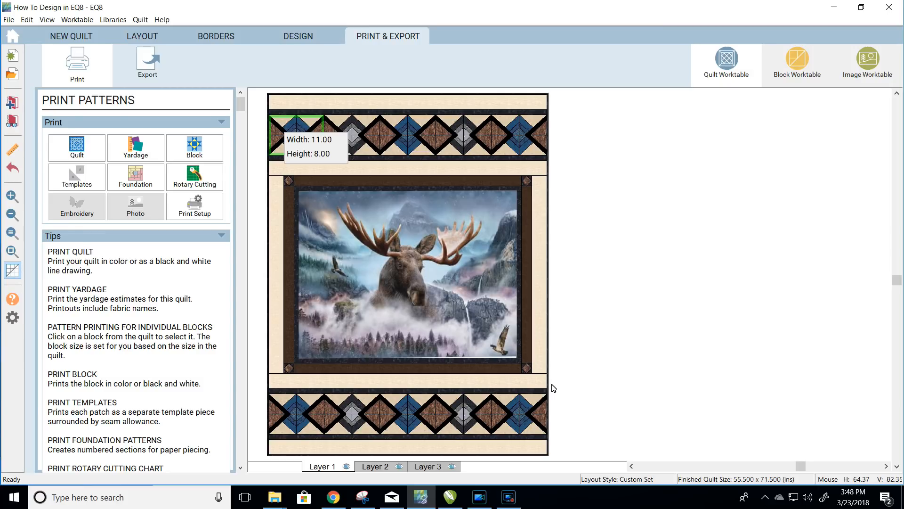
pyautogui.click(73, 184)
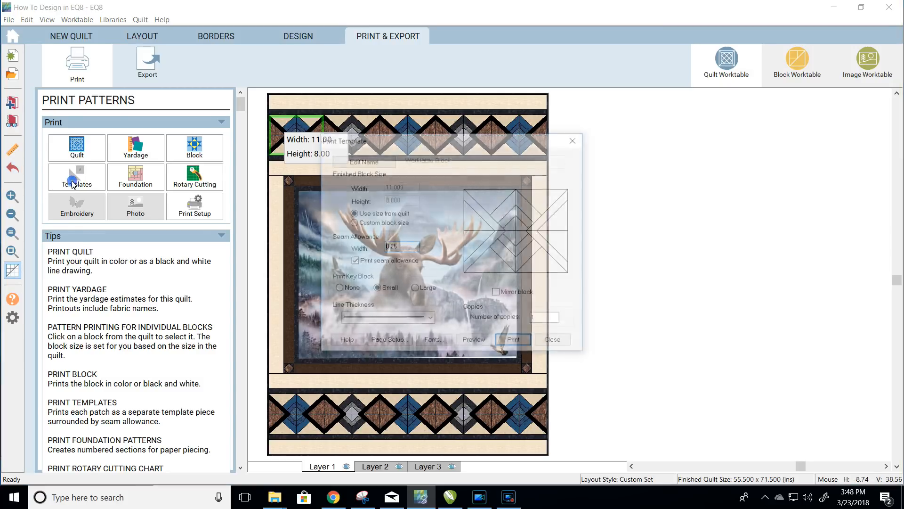
pyautogui.click(474, 342)
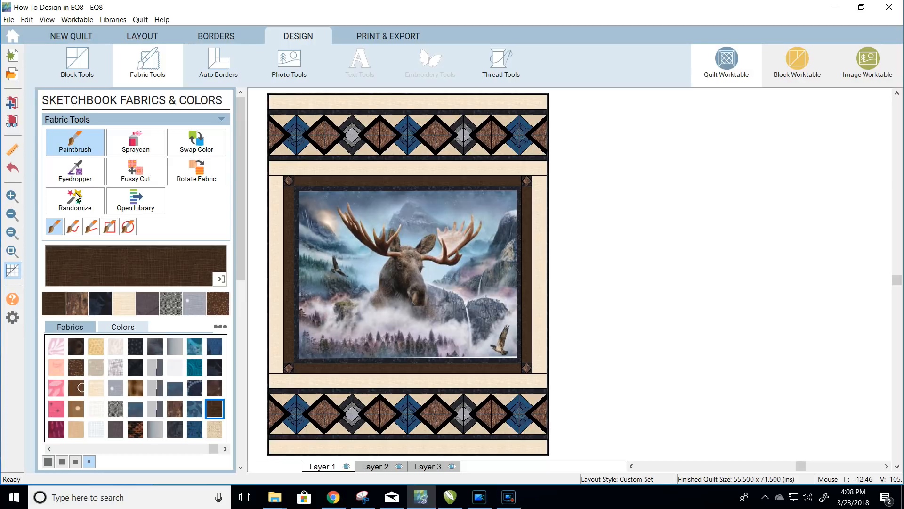
# - Pick up the brown wood-grain fabric from a border block's diamond and paint all four sides of the brown border around the moose panel
pyautogui.click(75, 171)
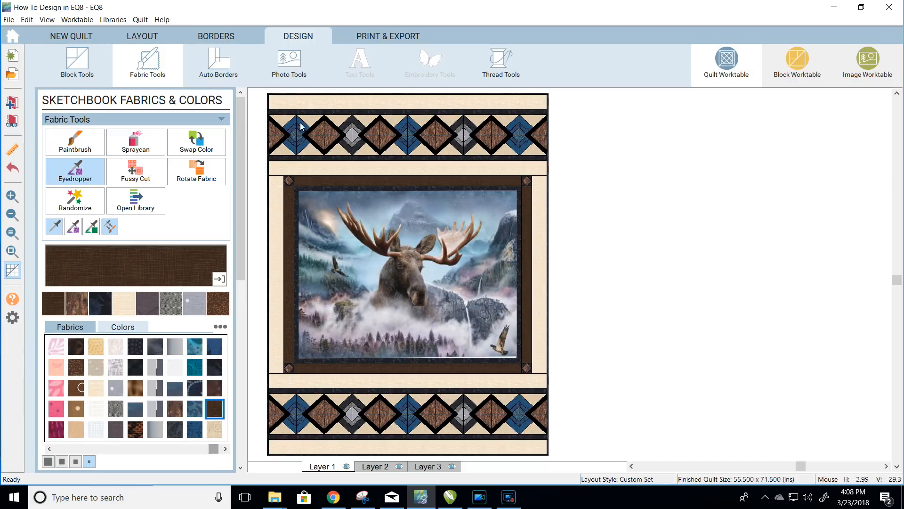
pyautogui.click(319, 128)
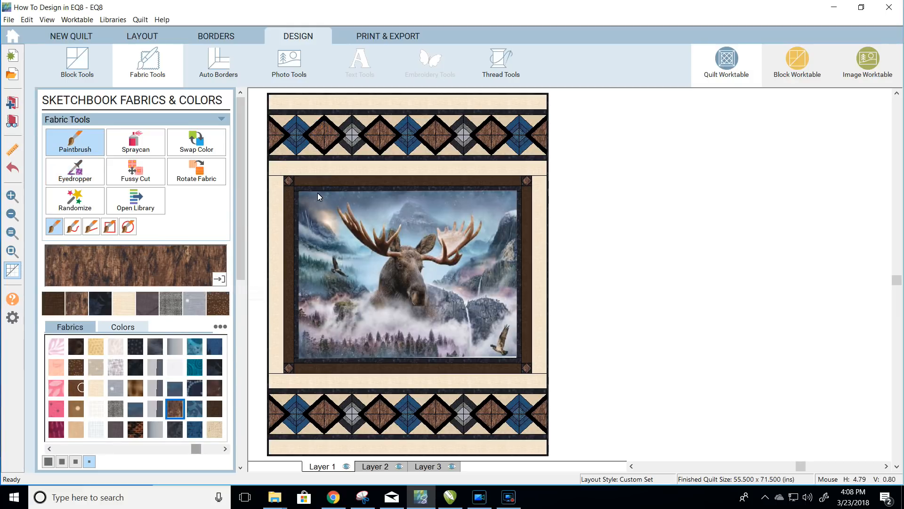
pyautogui.click(318, 179)
pyautogui.click(351, 368)
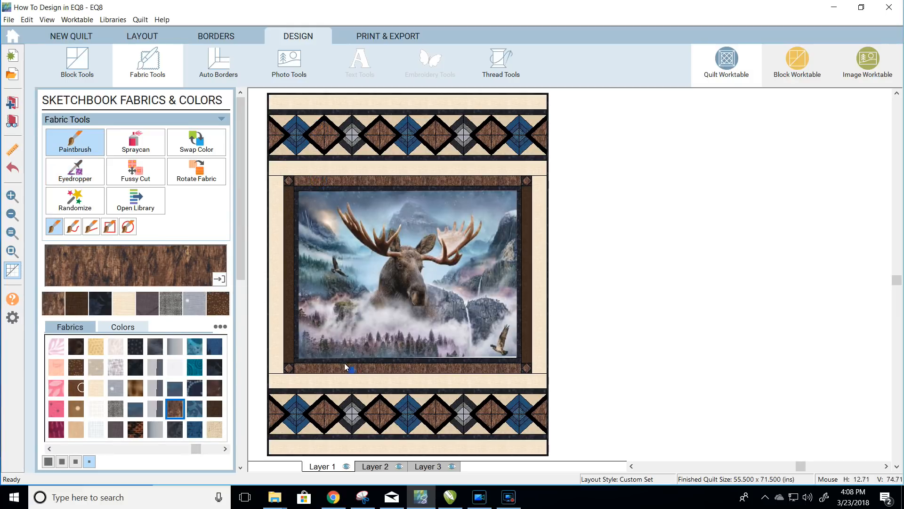
pyautogui.click(288, 295)
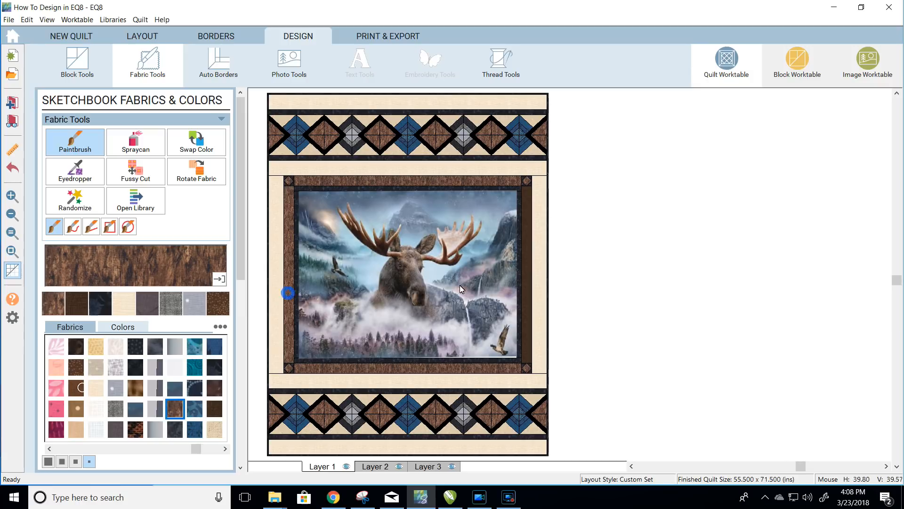
pyautogui.click(527, 304)
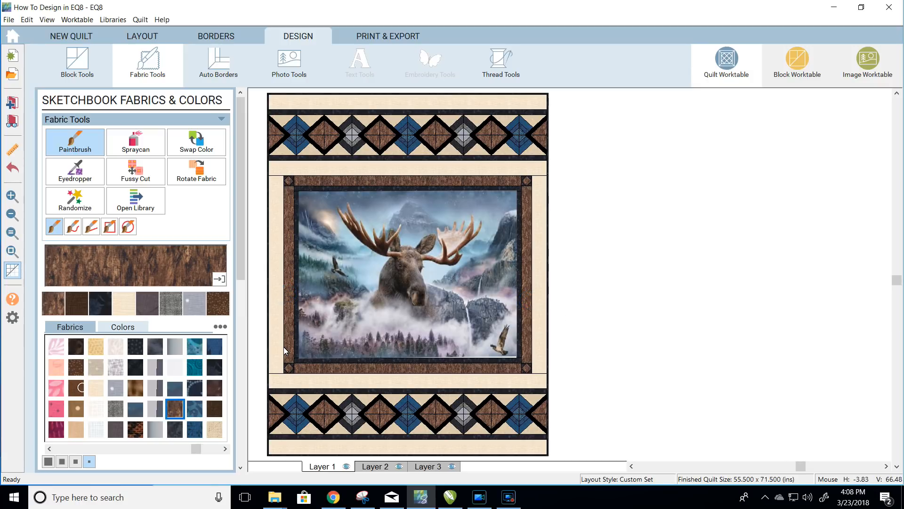
# - Rotate the wood-grain fabric 90 degrees on the left and right sides of the border around the moose panel with the Simple option
pyautogui.click(200, 179)
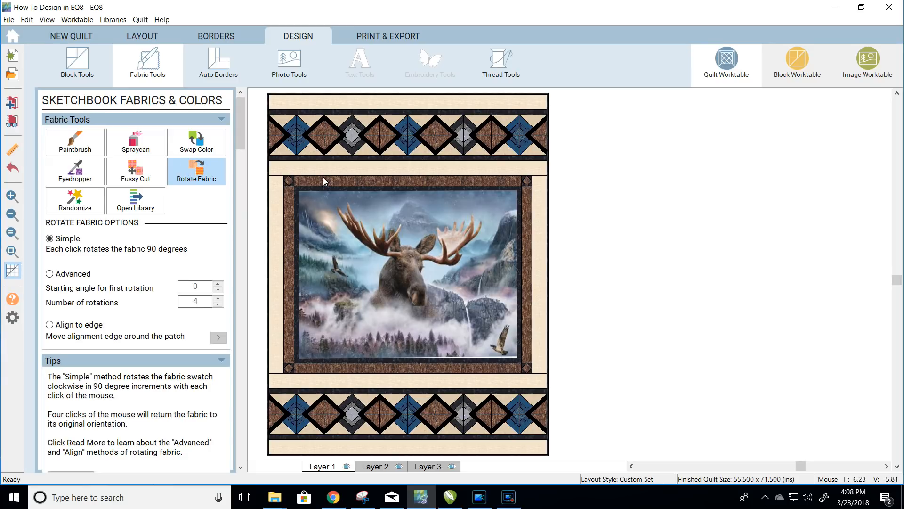
pyautogui.click(290, 255)
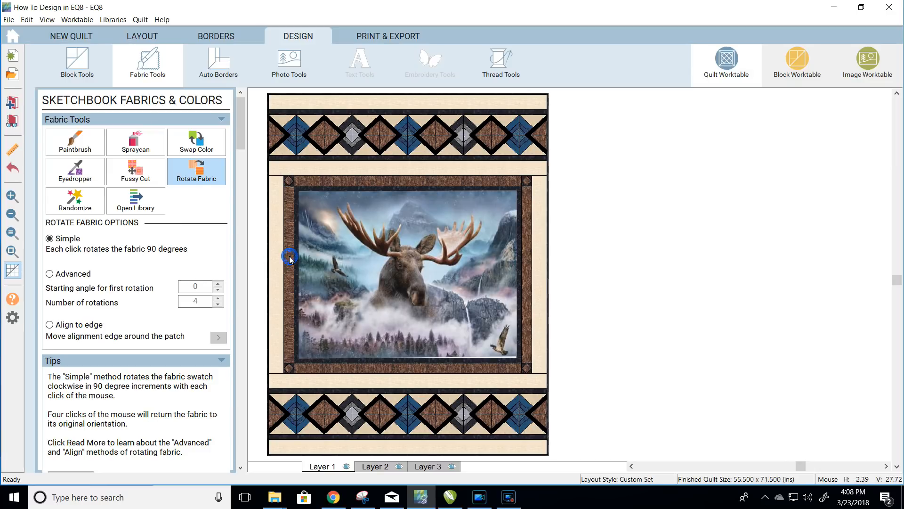
pyautogui.click(529, 295)
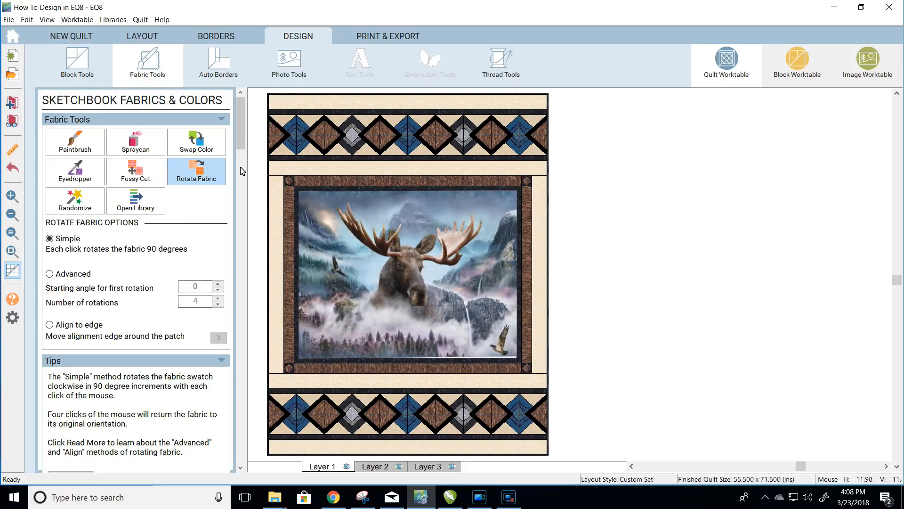
# - Preview the quilt's yardage estimates for 44-45 inch wide fabric with a 0.25 inch seam allowance
pyautogui.click(381, 38)
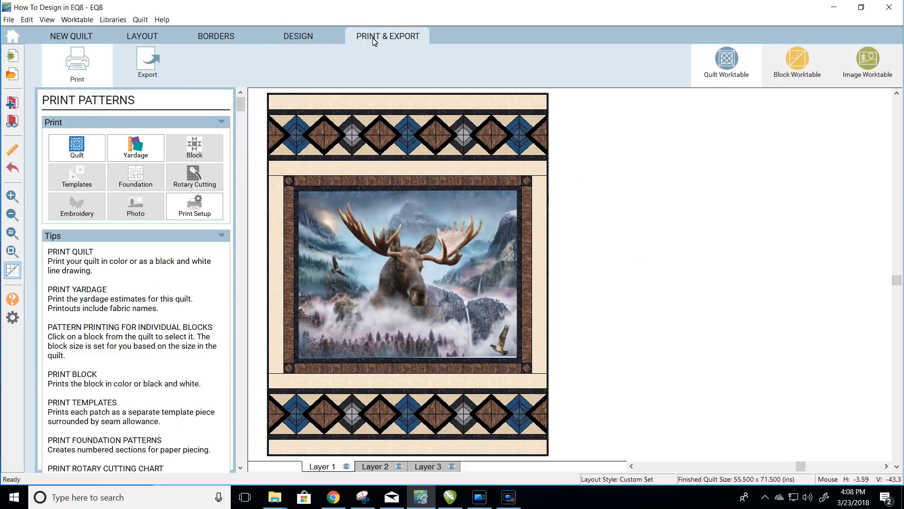
pyautogui.click(134, 154)
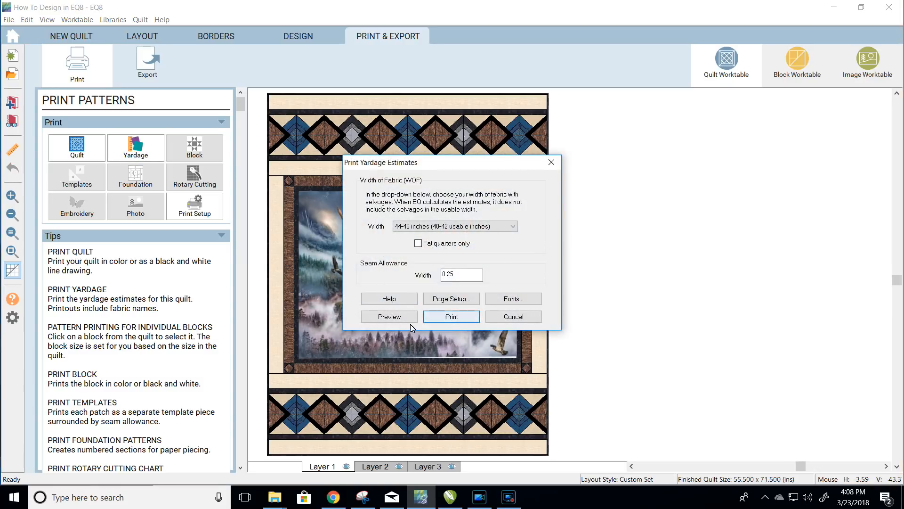
pyautogui.click(391, 316)
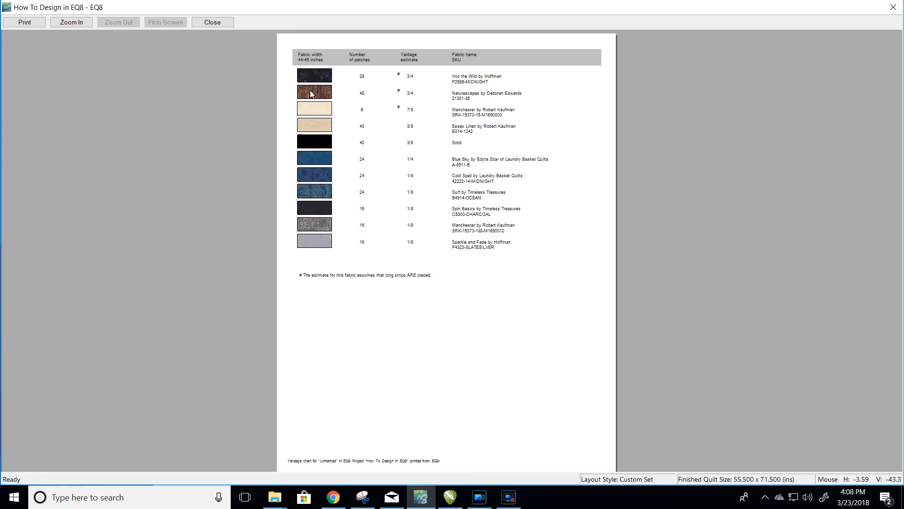